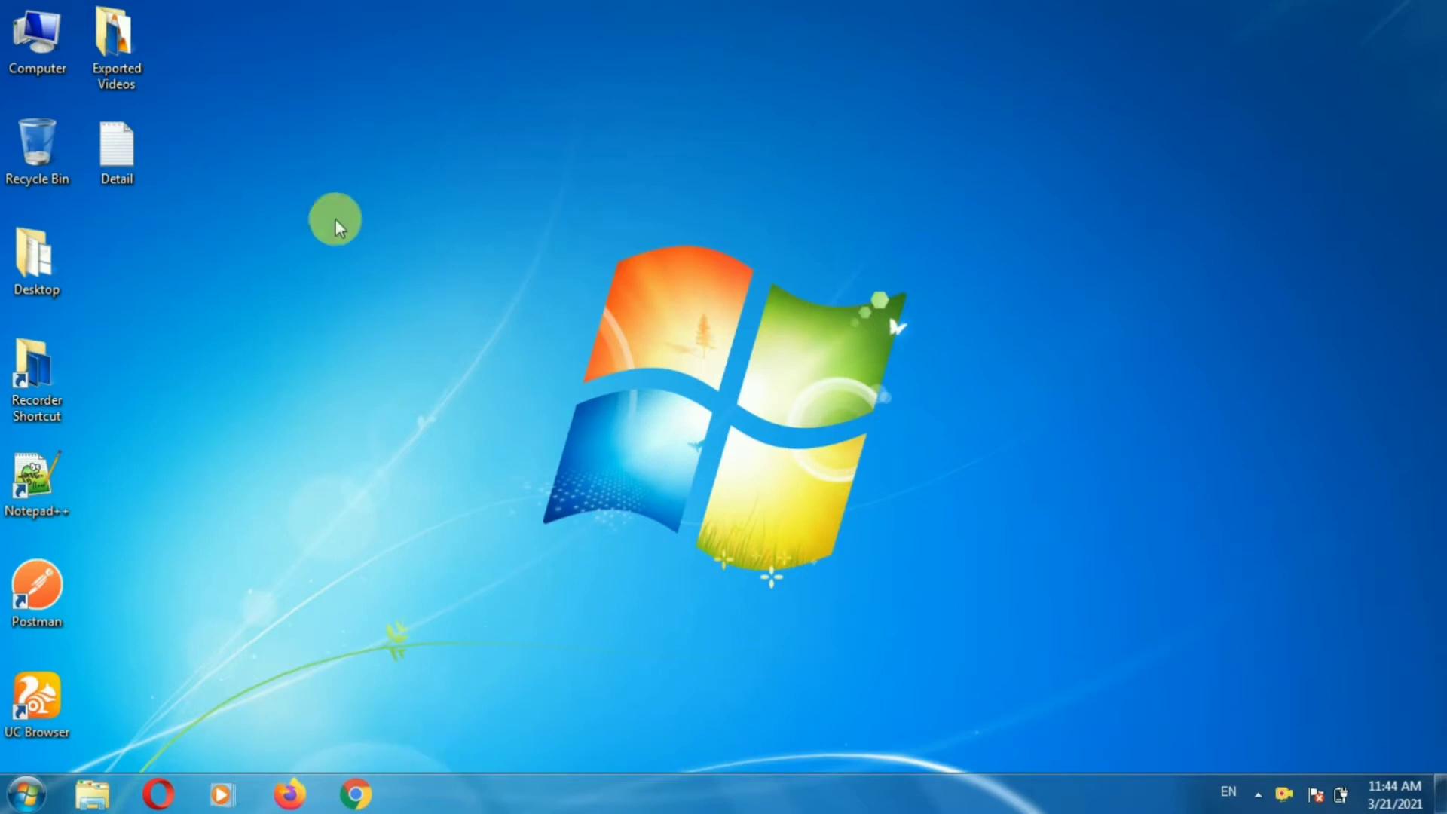
Step: Create a new Microsoft Excel Worksheet file on the desktop and name it 'Demo'
right_click(333, 101)
mouse_move(434, 319)
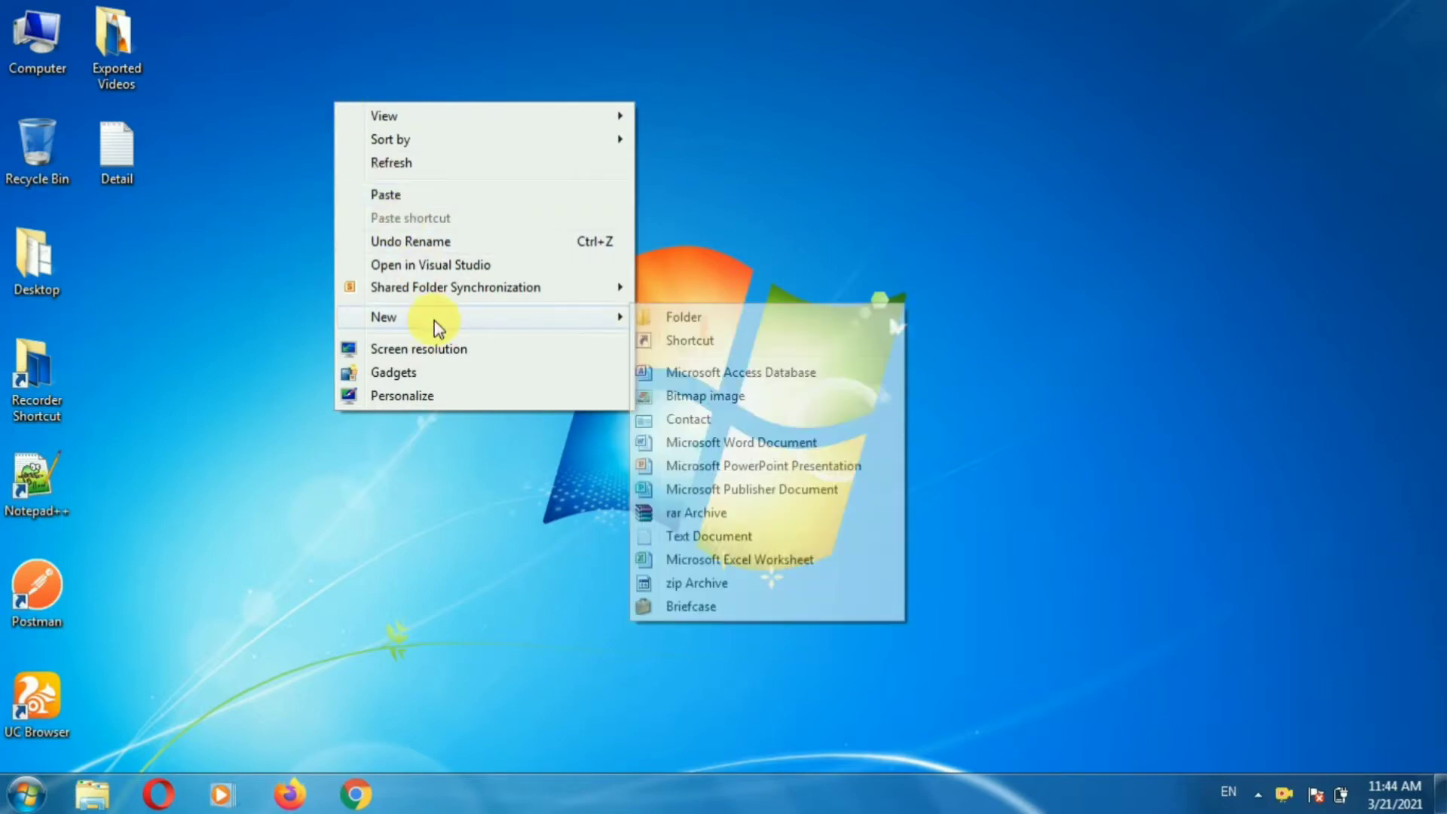
left_click(721, 566)
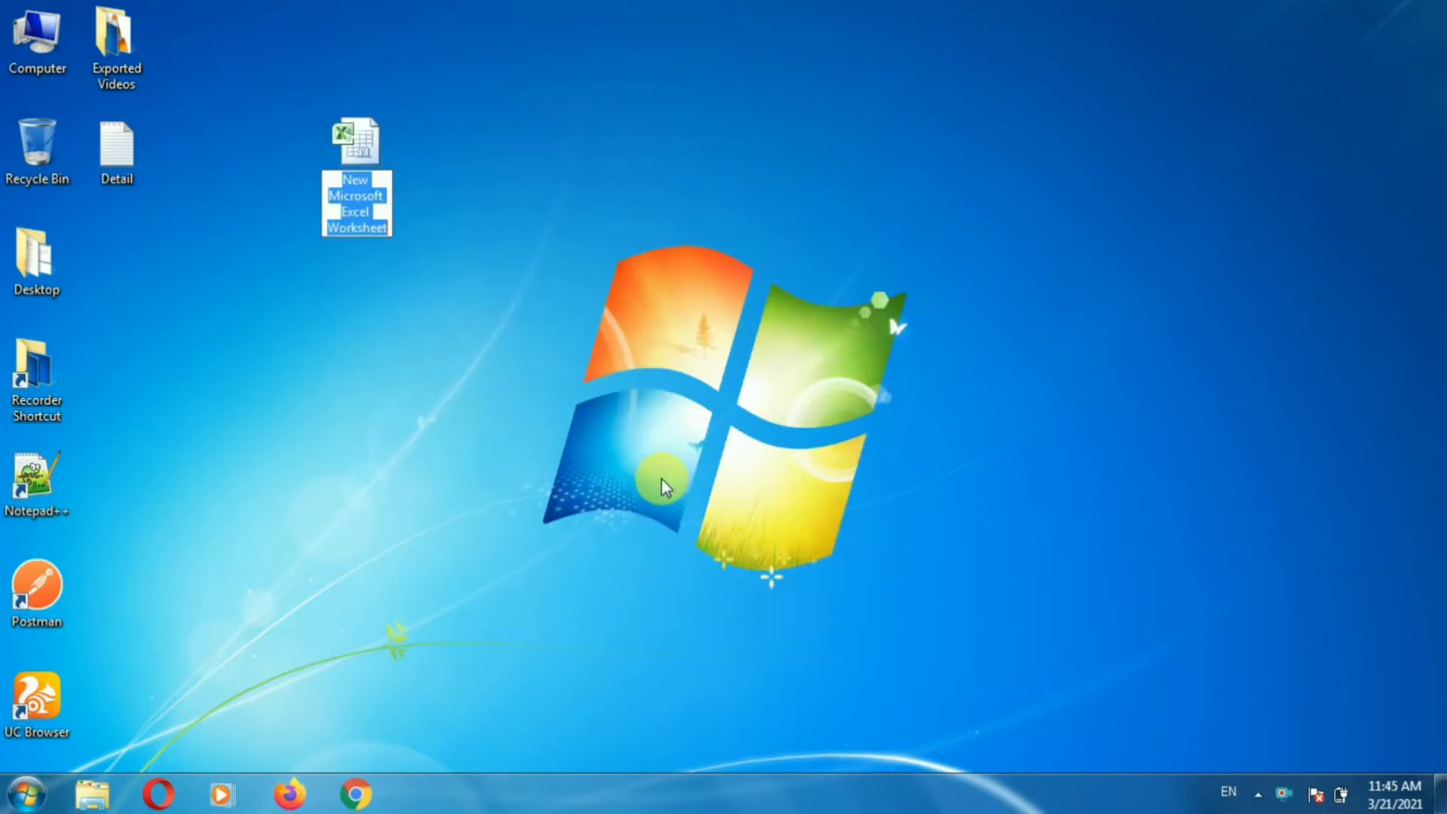
type("Demo")
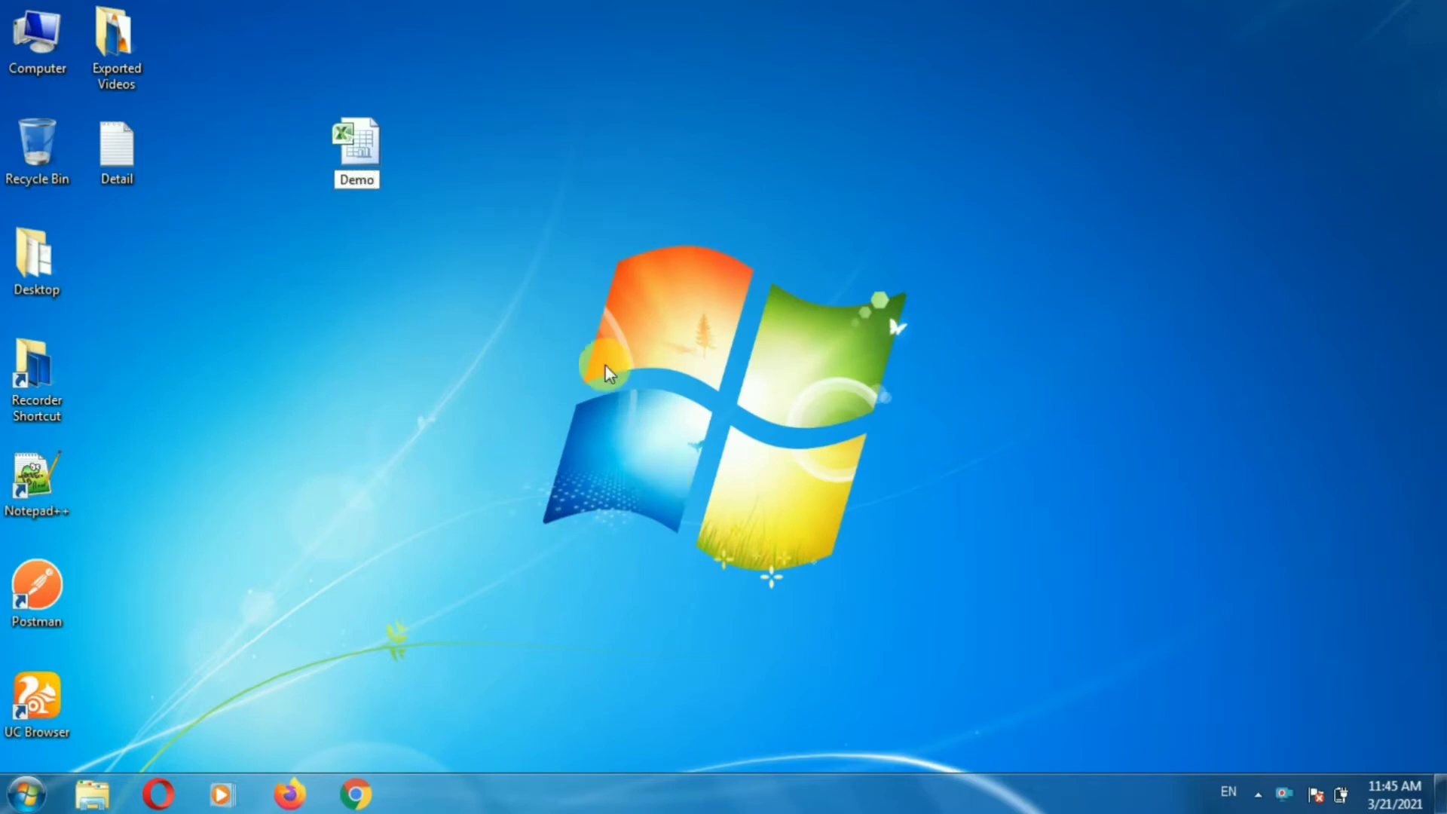
key("Return")
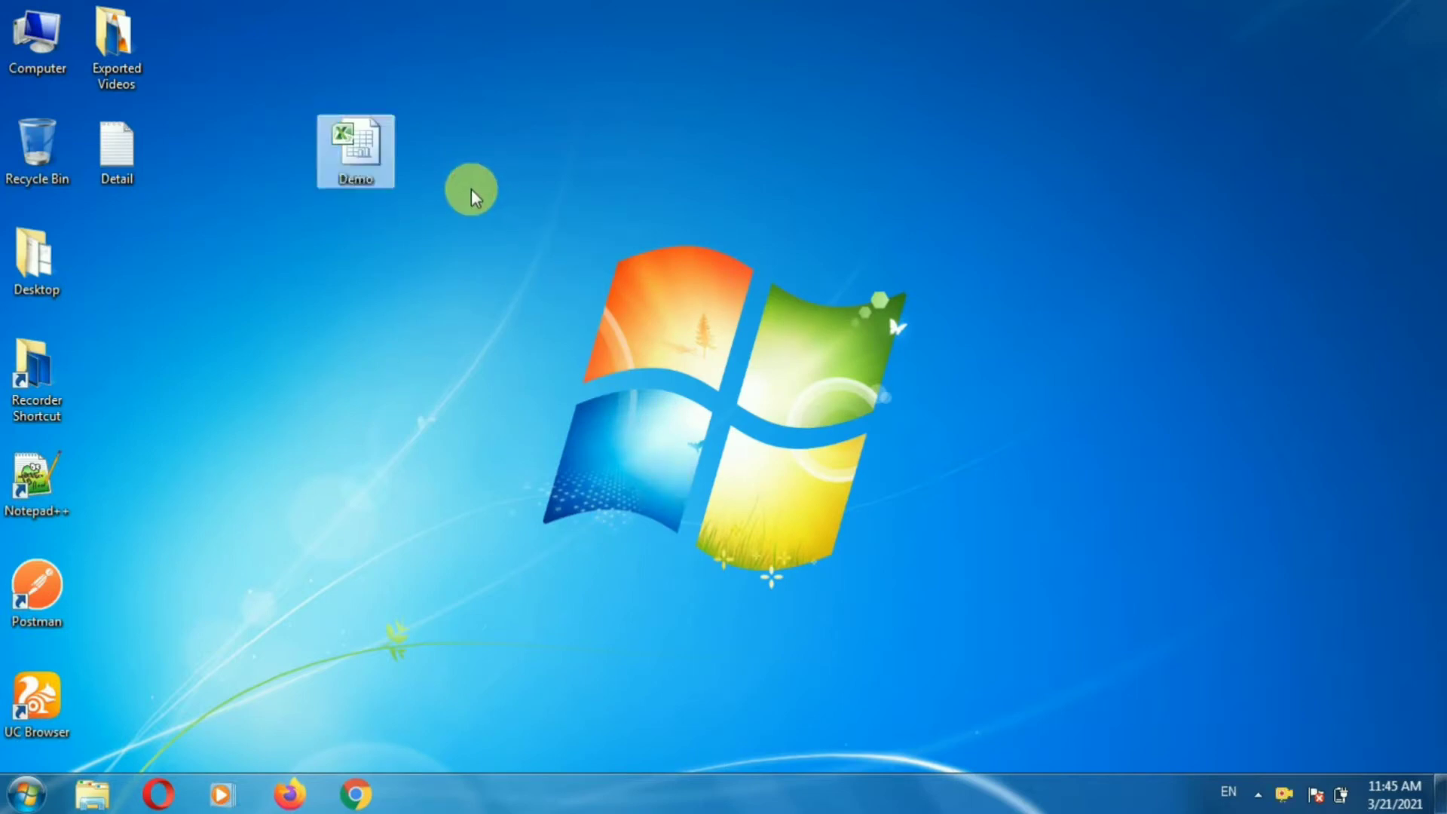
Step: Open Demo in Excel, widen column A and enter 'Select Country:' in A1, landing on B1
double_click(363, 165)
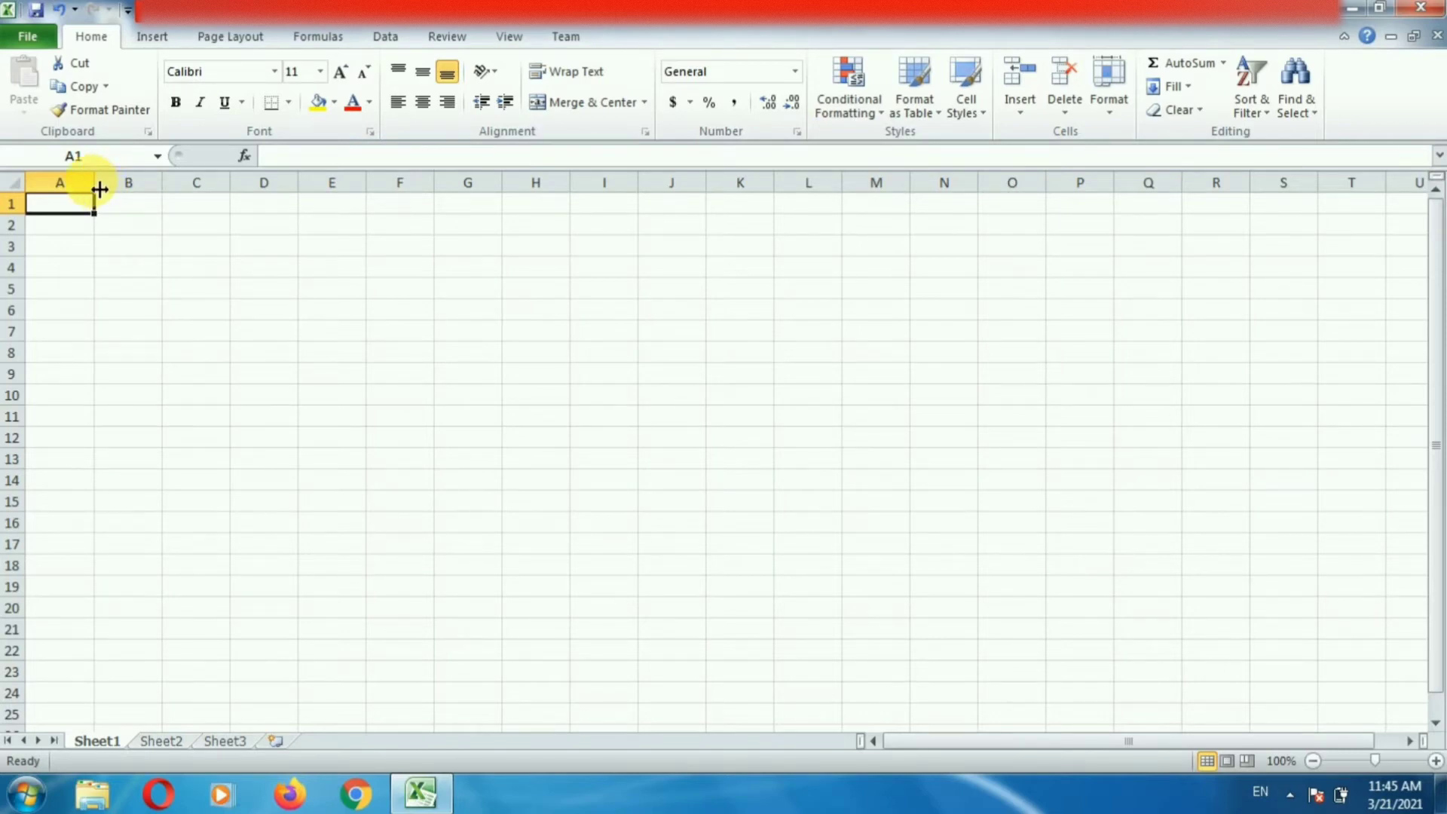
left_click_drag(99, 188, 201, 217)
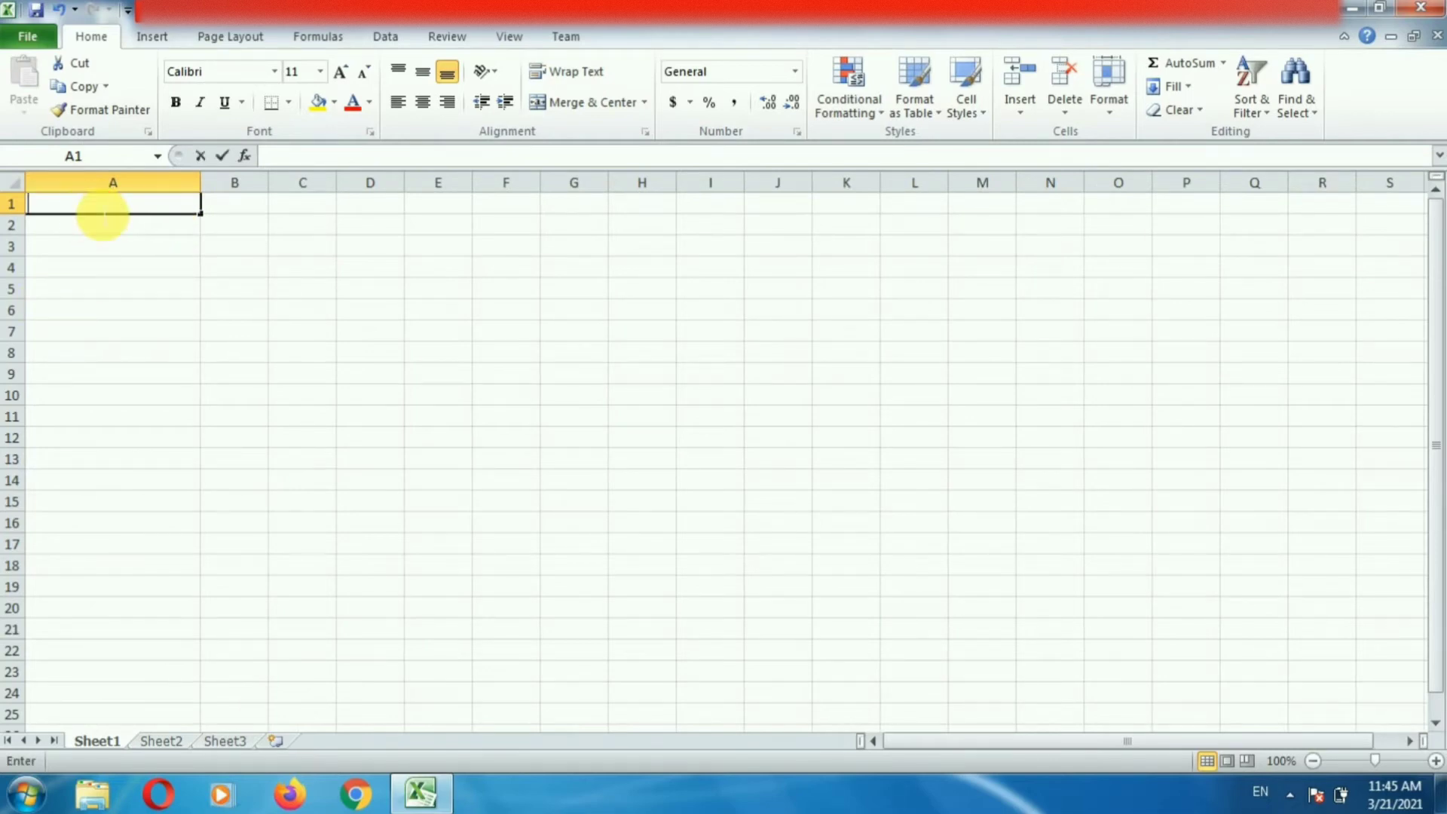
type("S")
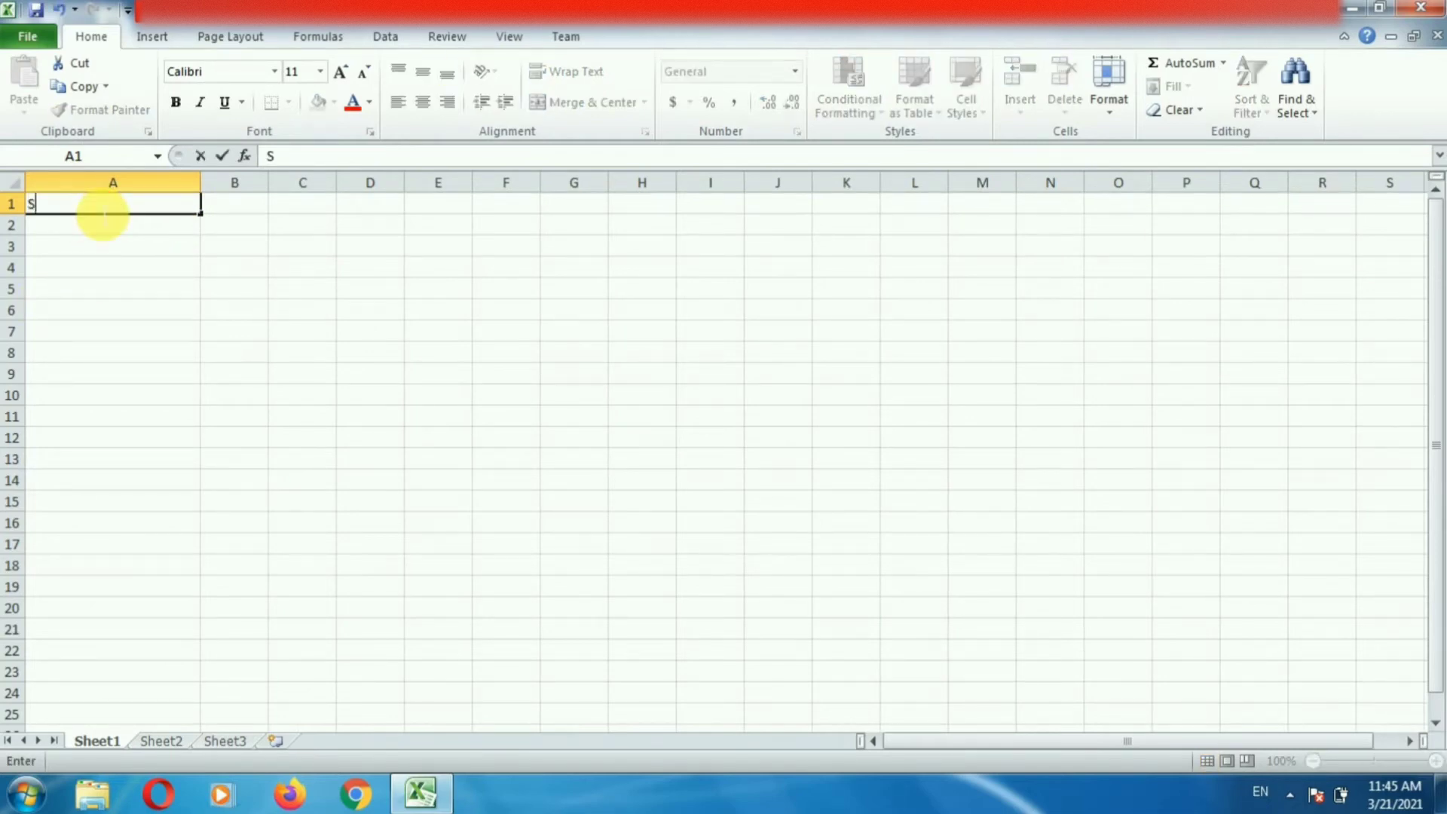
type("elect Coun")
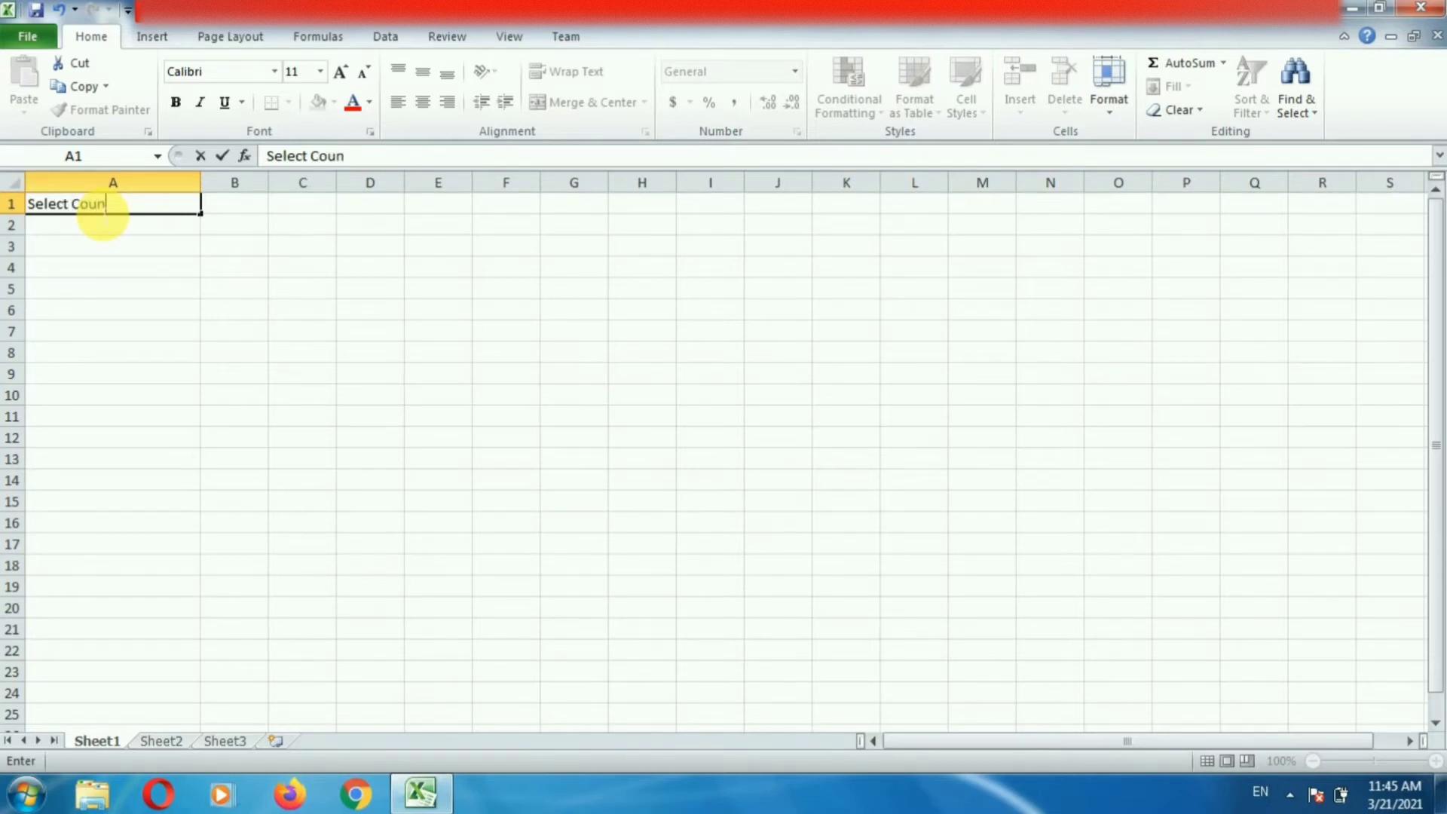
type("try:")
left_click(240, 209)
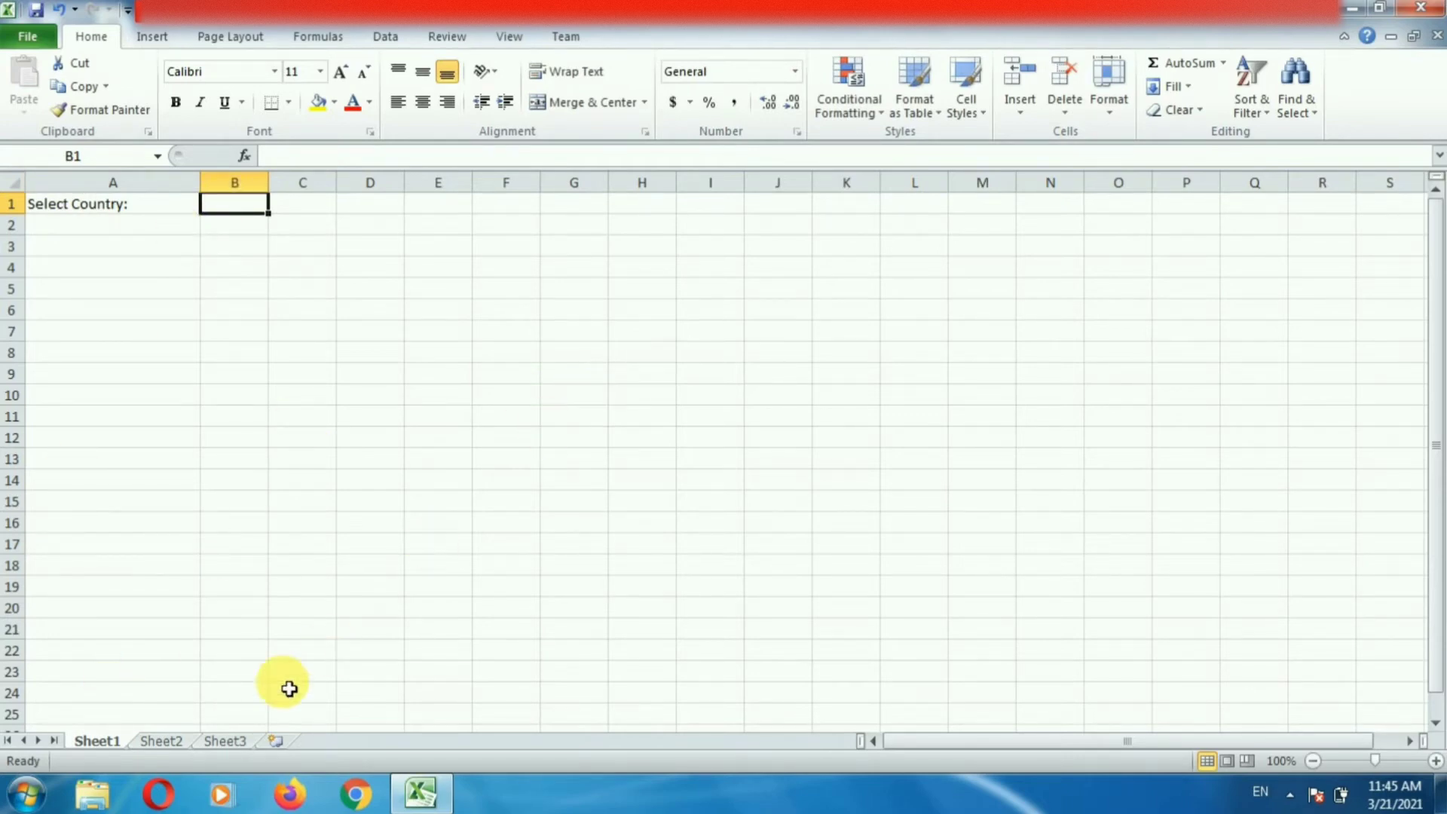
Step: On Sheet2, widen column A and enter India, US and Canada in A1:A3
left_click(160, 742)
left_click_drag(104, 190, 190, 189)
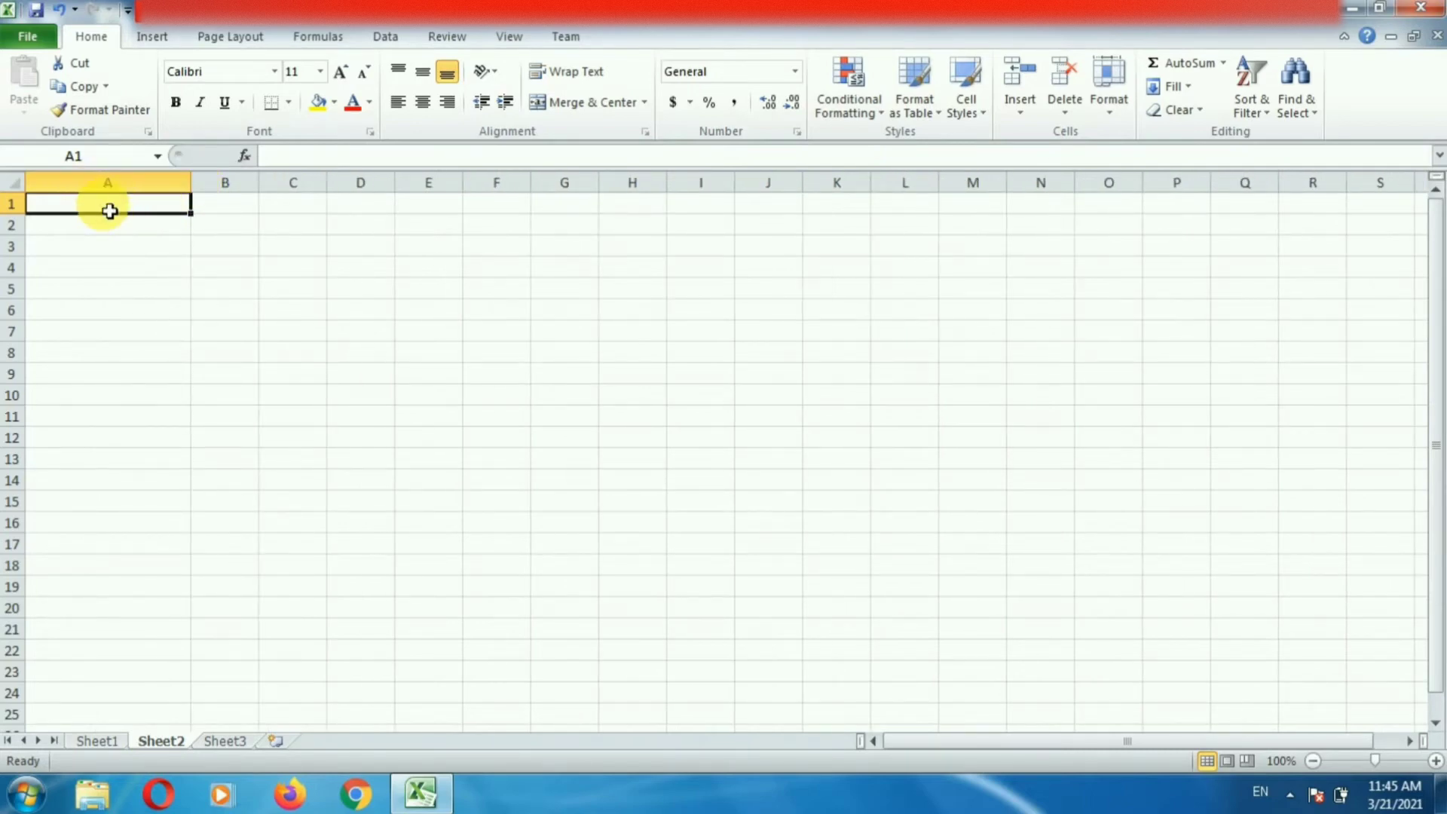
type("Ini")
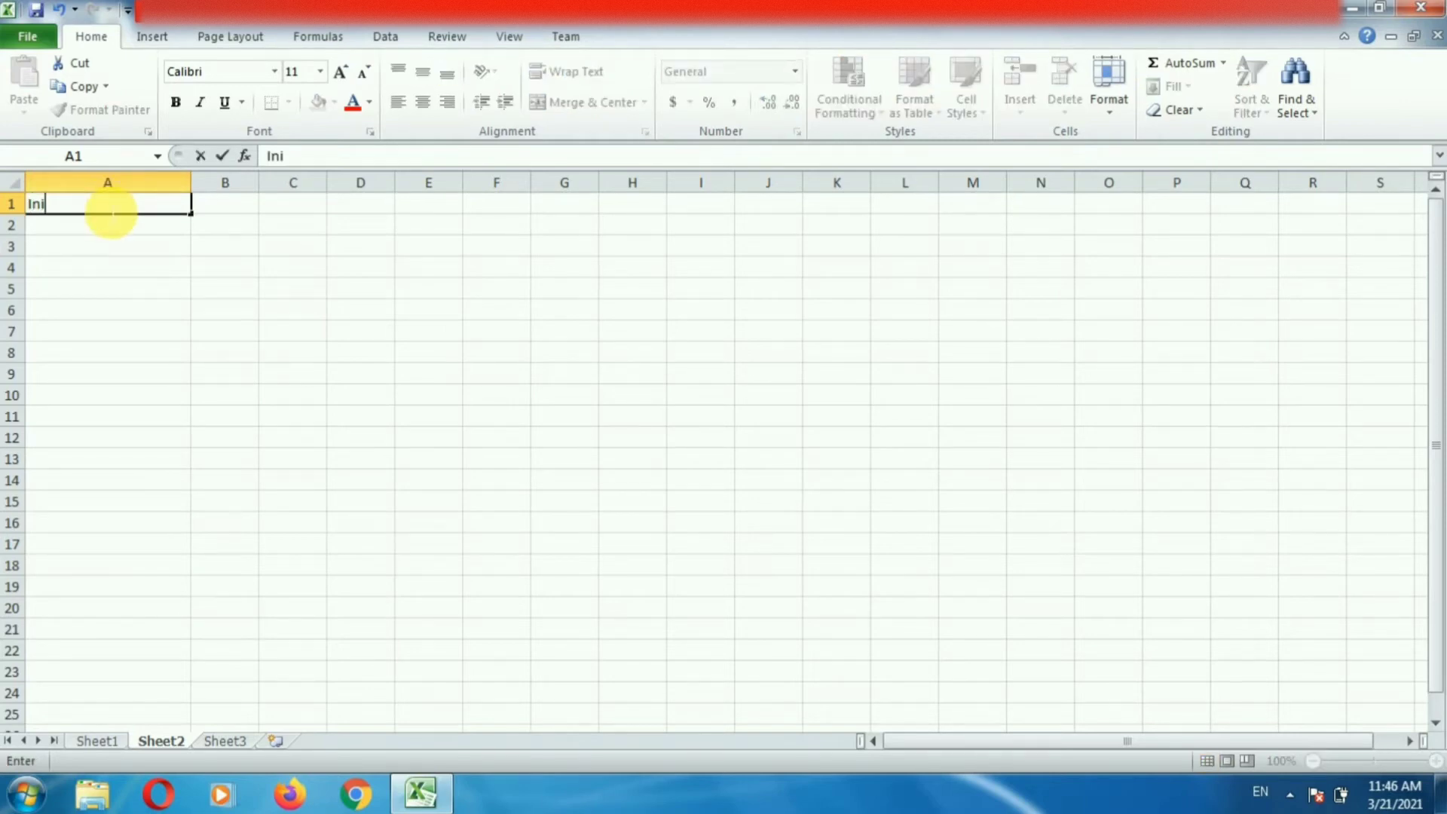
type("dia")
key("Return")
type("US")
key("Return")
type("Canada")
key("Return")
Step: Add Russia and Japan in A4:A5, then return to Sheet1 and widen column B
type("Russia")
key("Return")
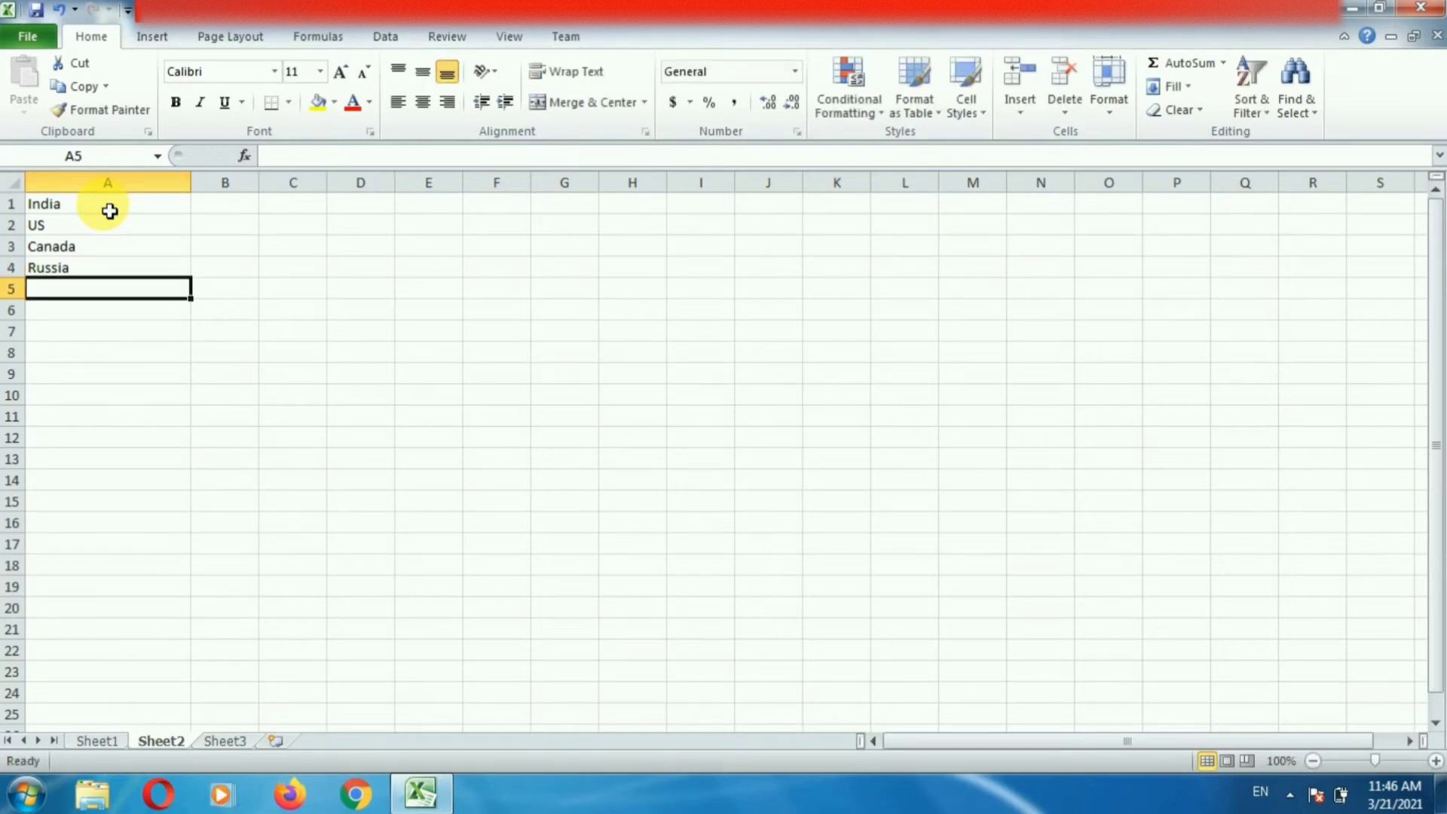
type("Japan")
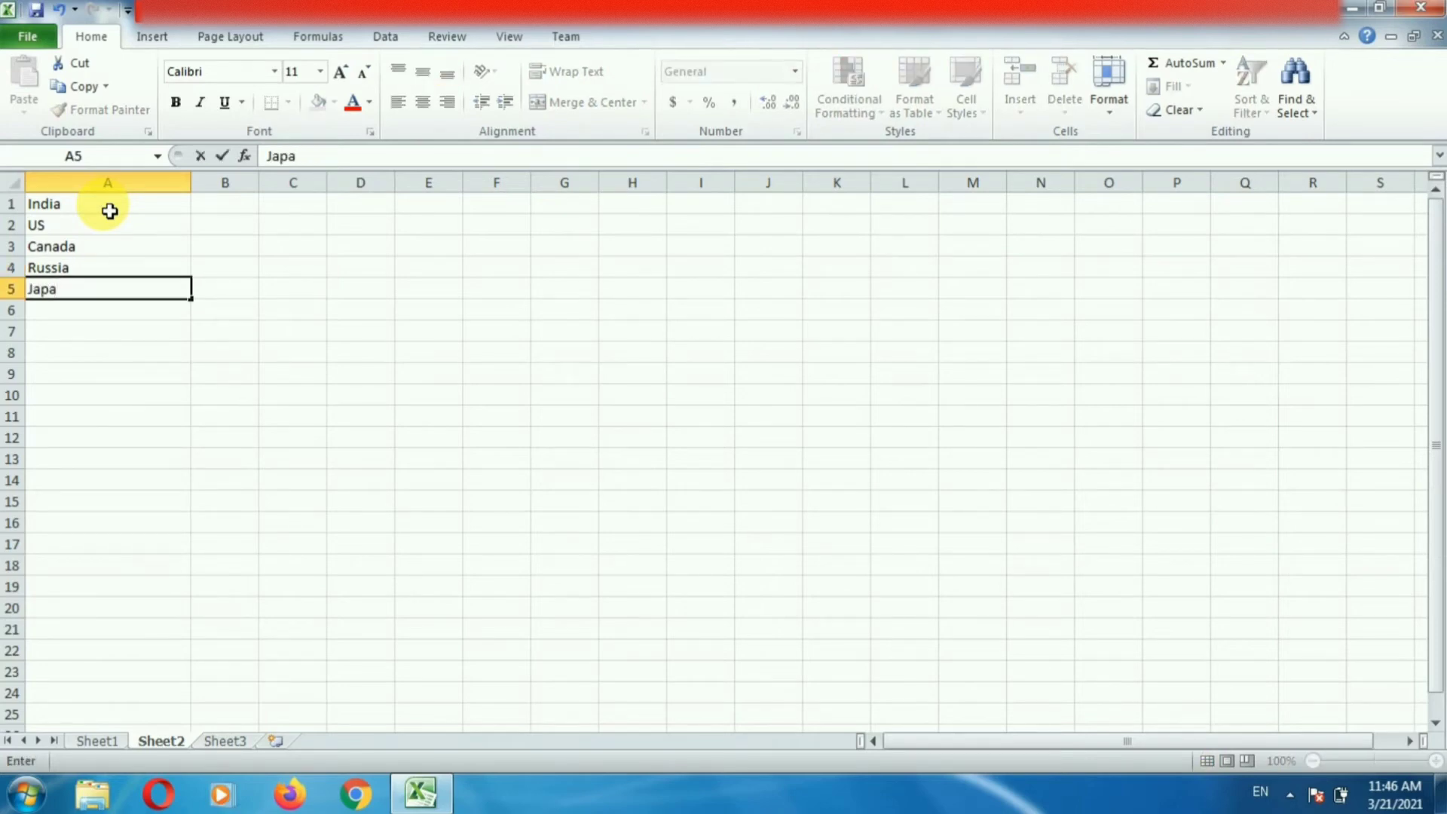
key("Return")
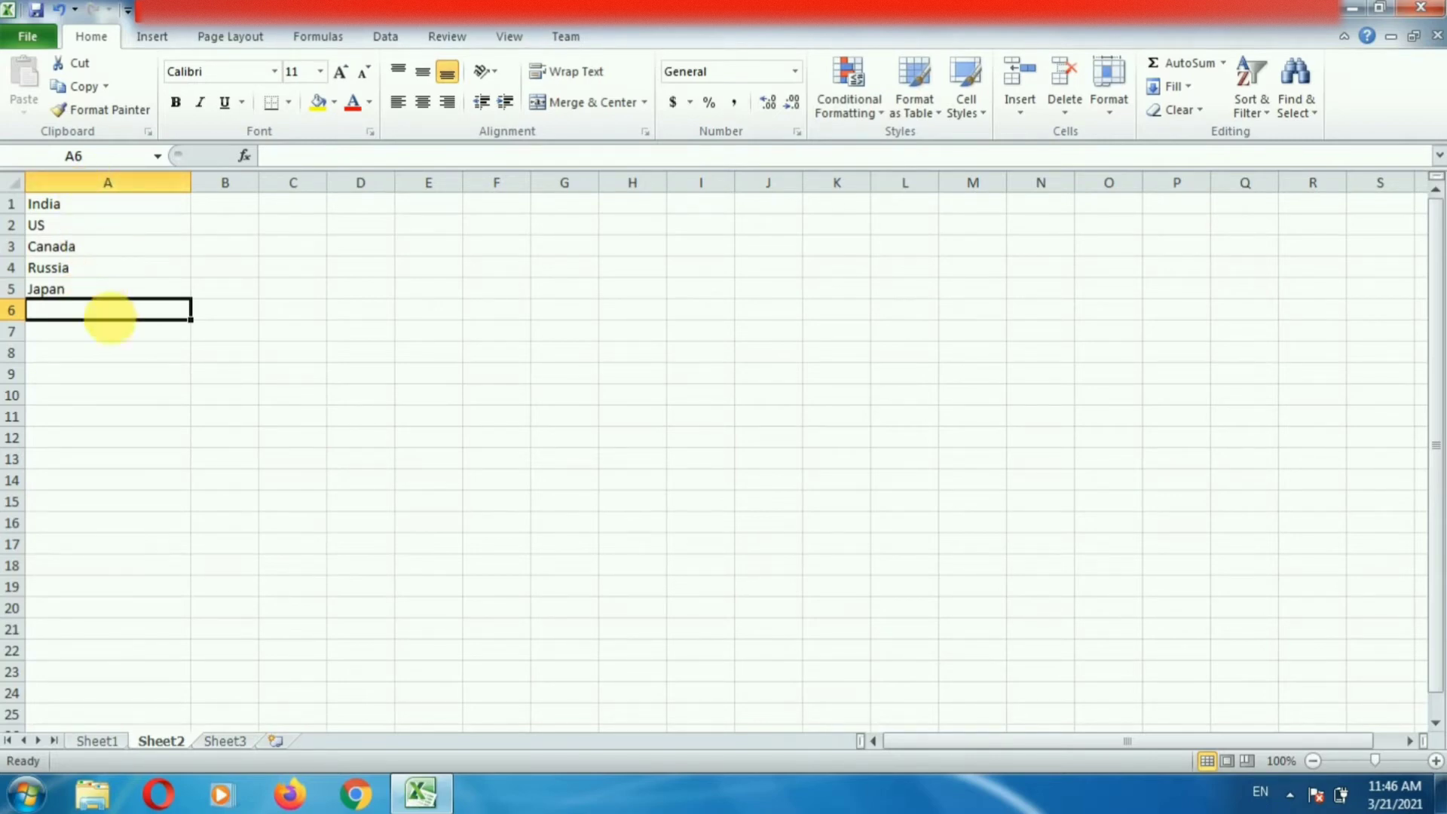
key("ctrl+Page_Up")
left_click_drag(276, 185, 399, 186)
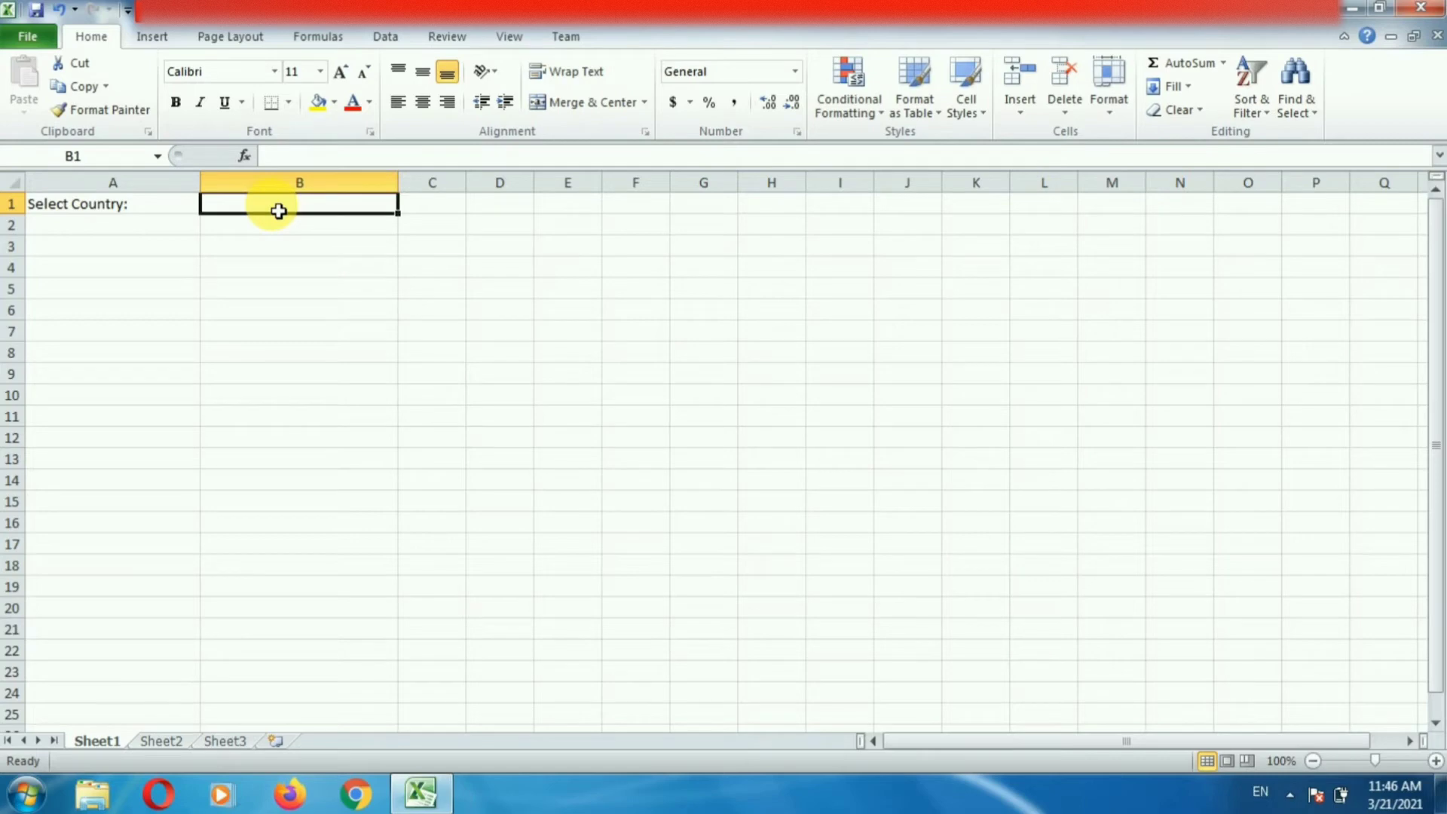
Step: Open the Data Validation dialog for cell B1 from the Data tab
left_click(380, 43)
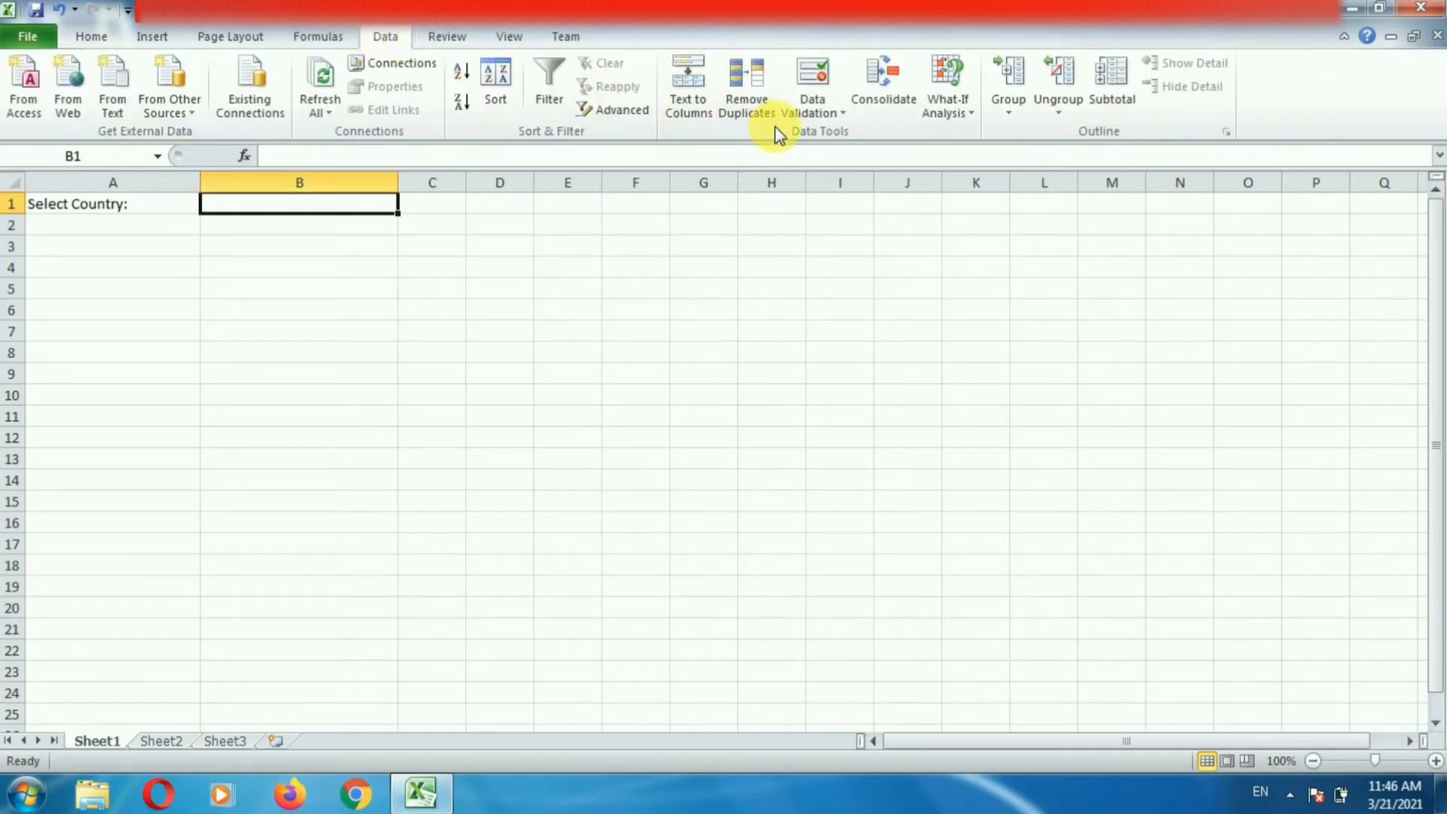
left_click(814, 119)
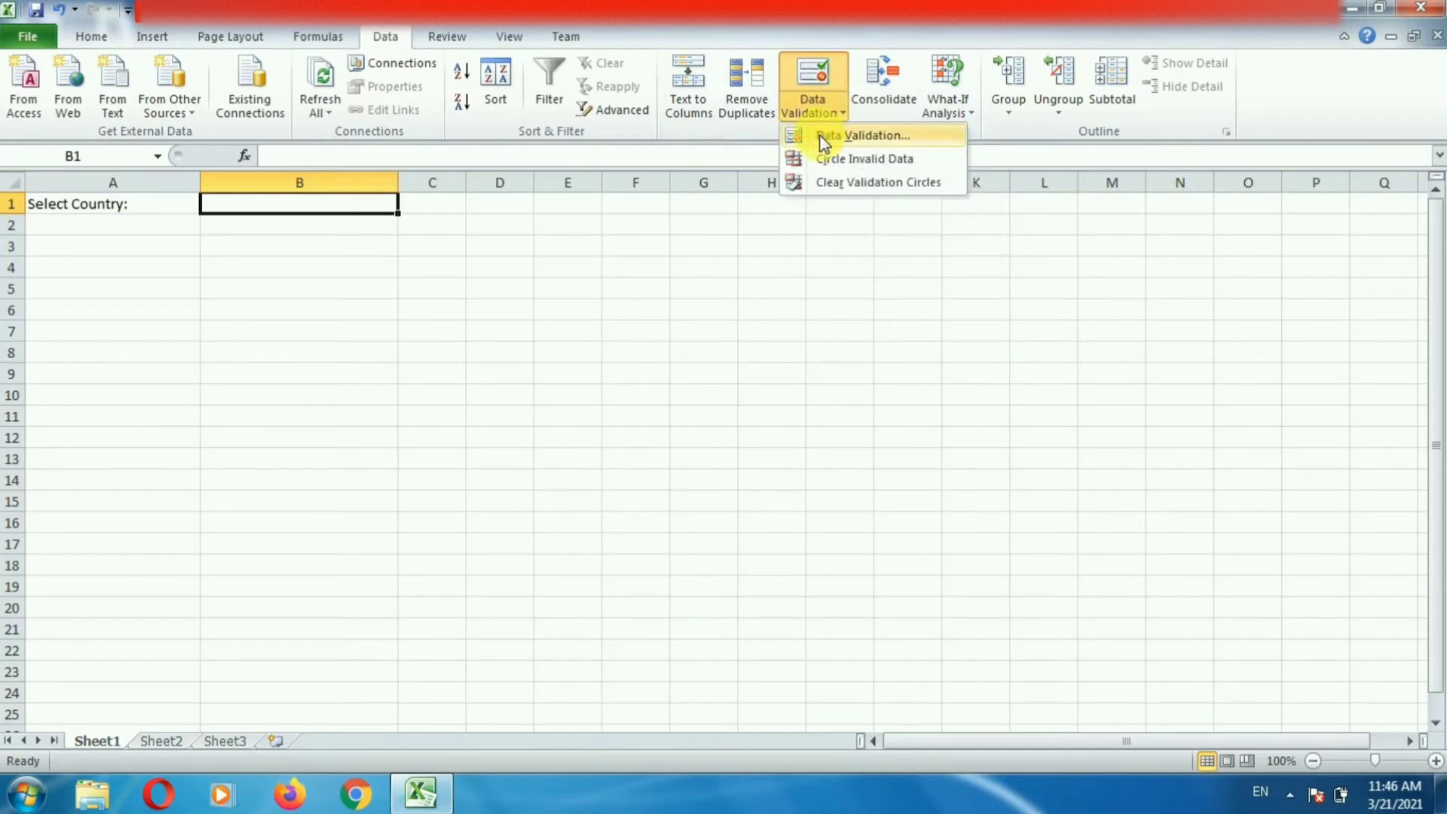
left_click(824, 143)
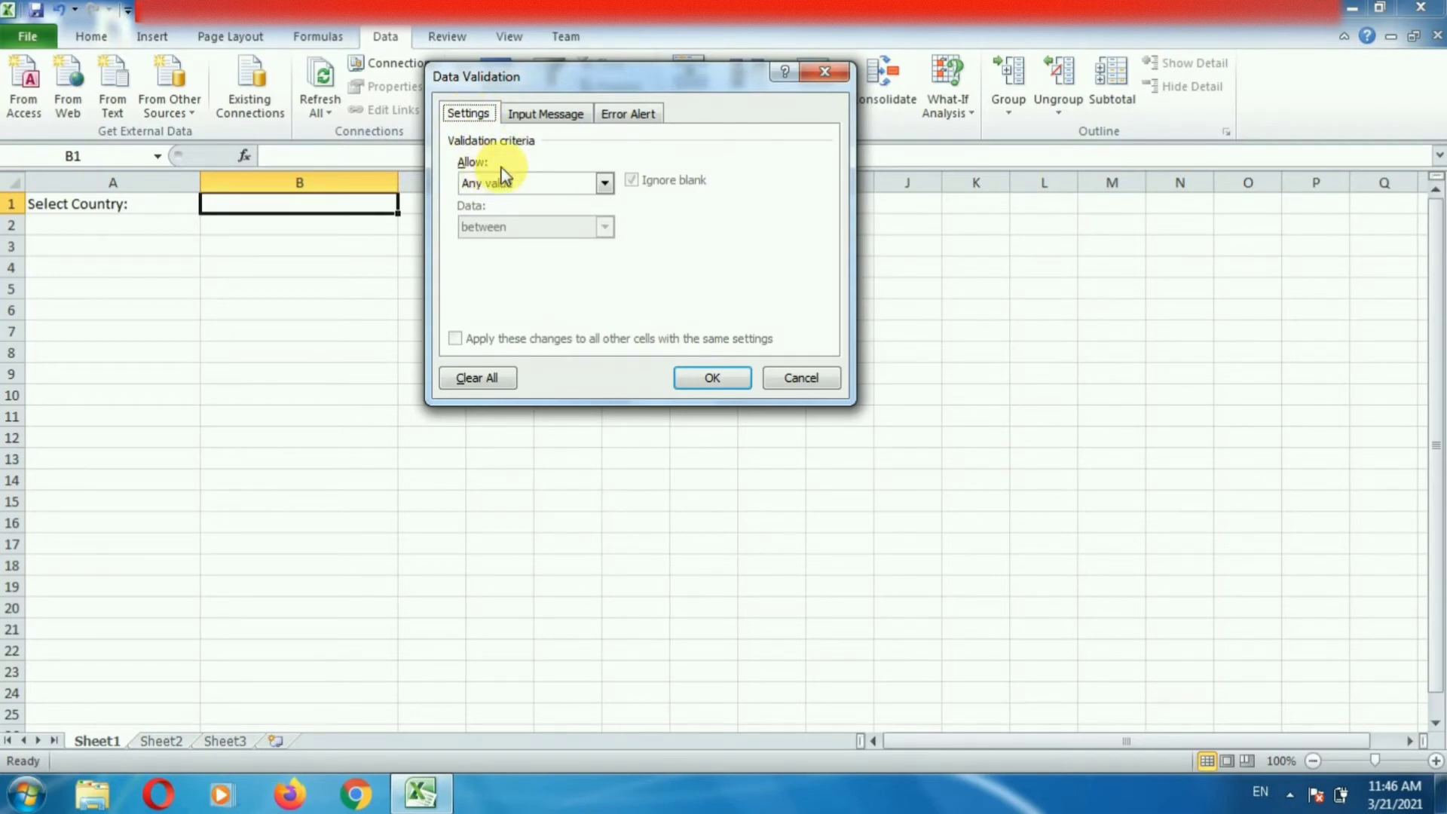
Step: Set validation to allow a List, turn off Ignore blank, and keep In-cell dropdown on
left_click(578, 183)
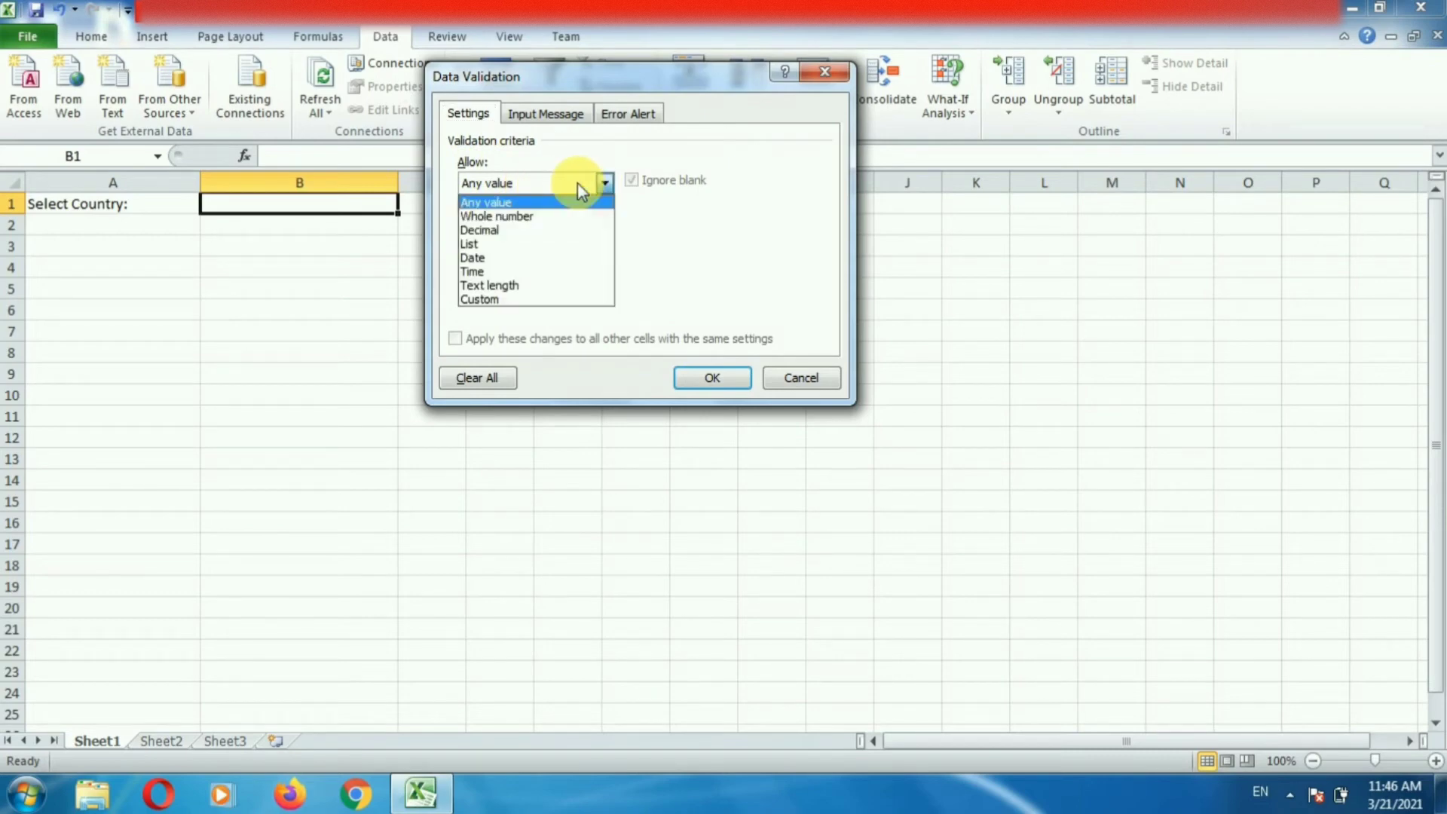
left_click(498, 243)
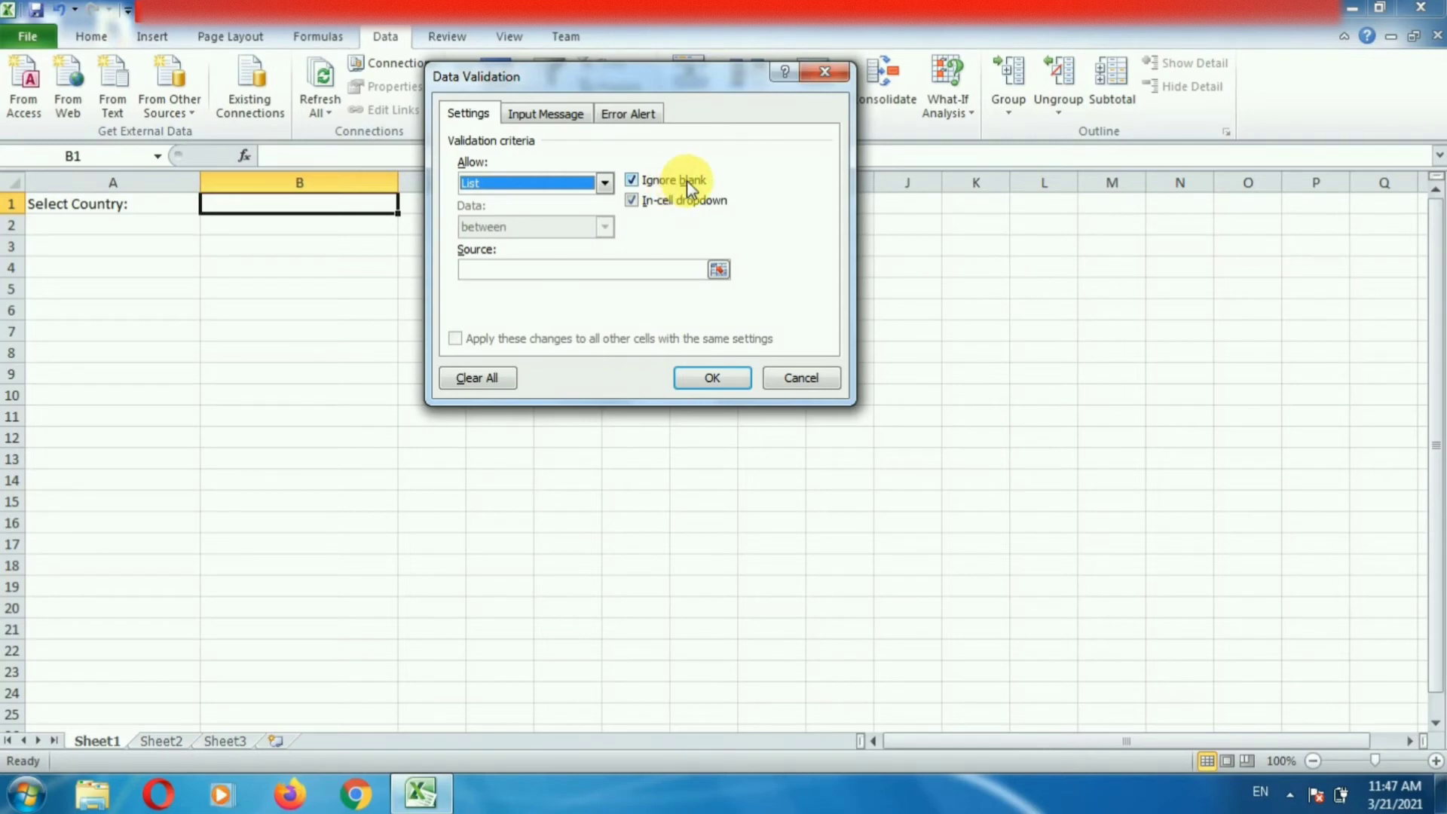
left_click(636, 185)
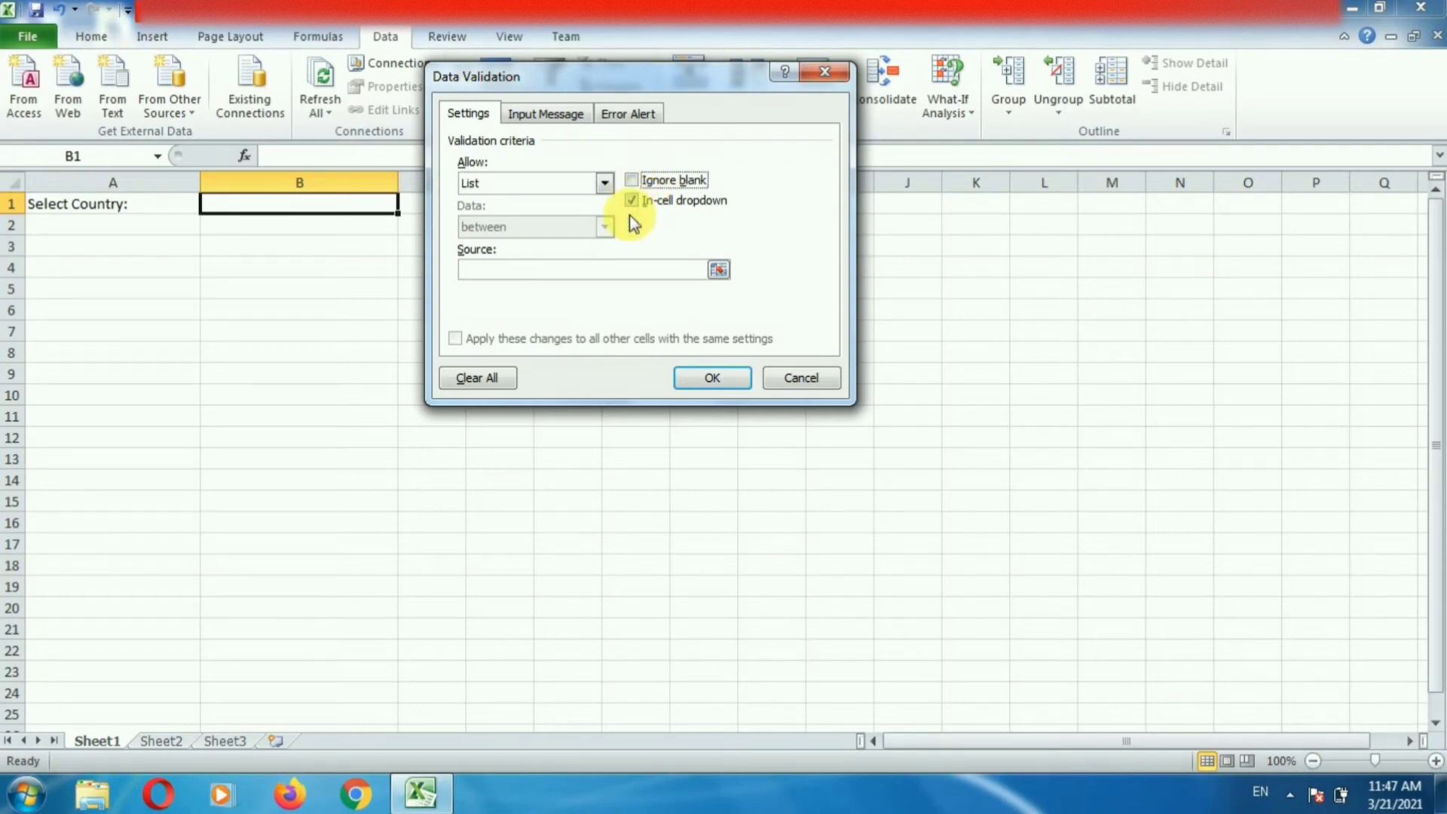
left_click(505, 273)
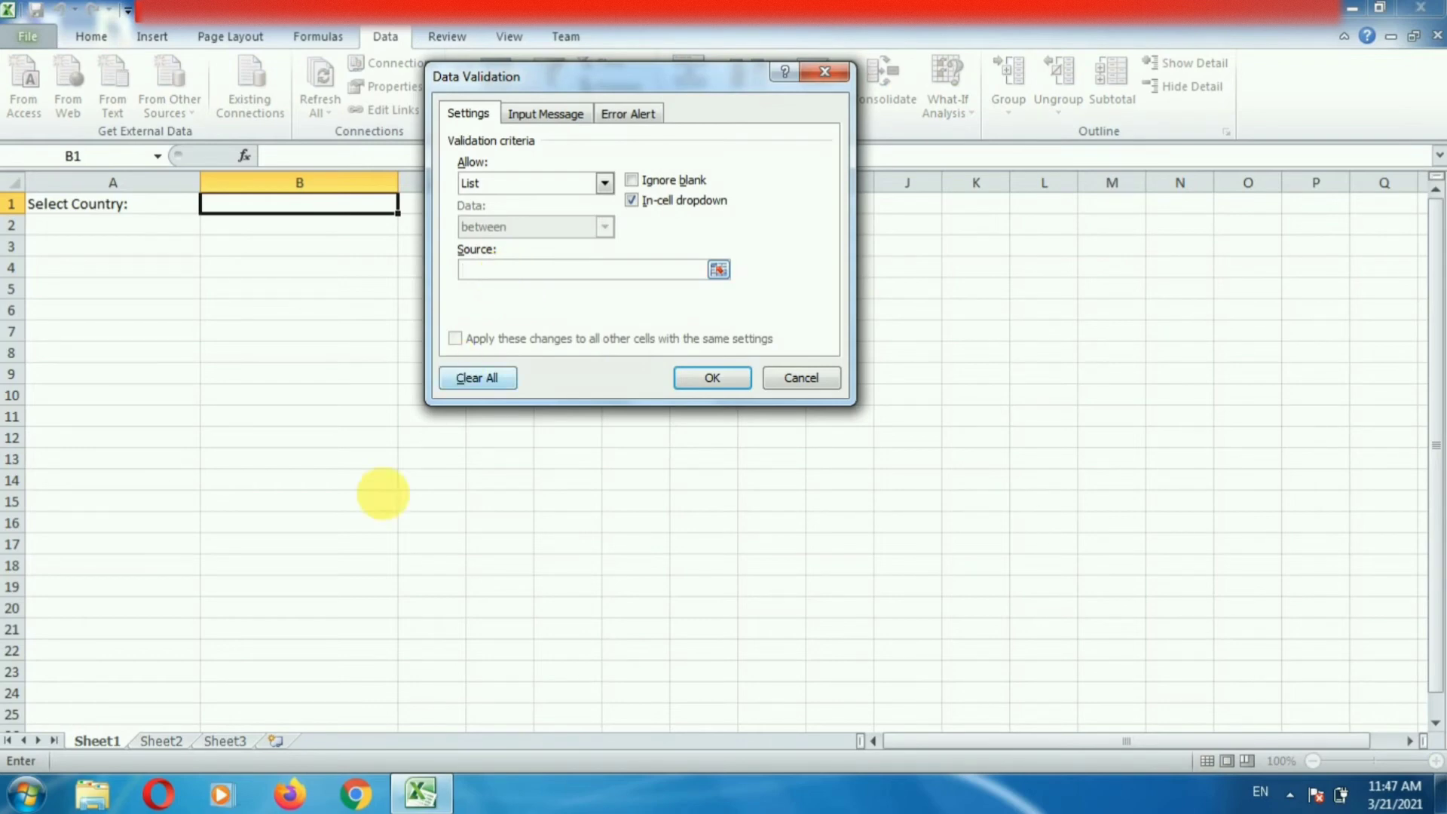
Step: Set the list Source to =Sheet2!$A$1:$A$5 and apply the validation to B1
left_click(154, 744)
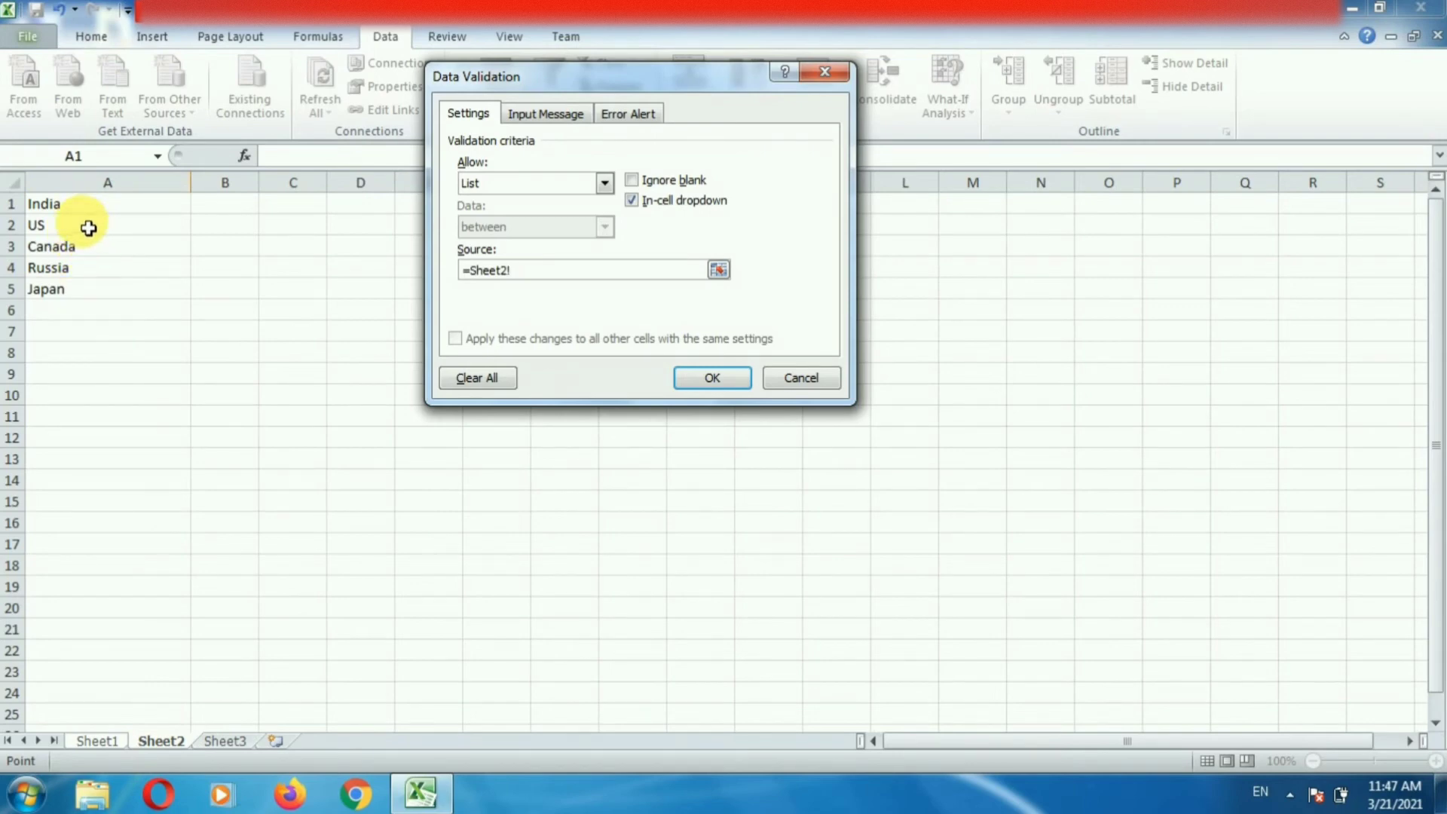
left_click_drag(90, 205, 106, 298)
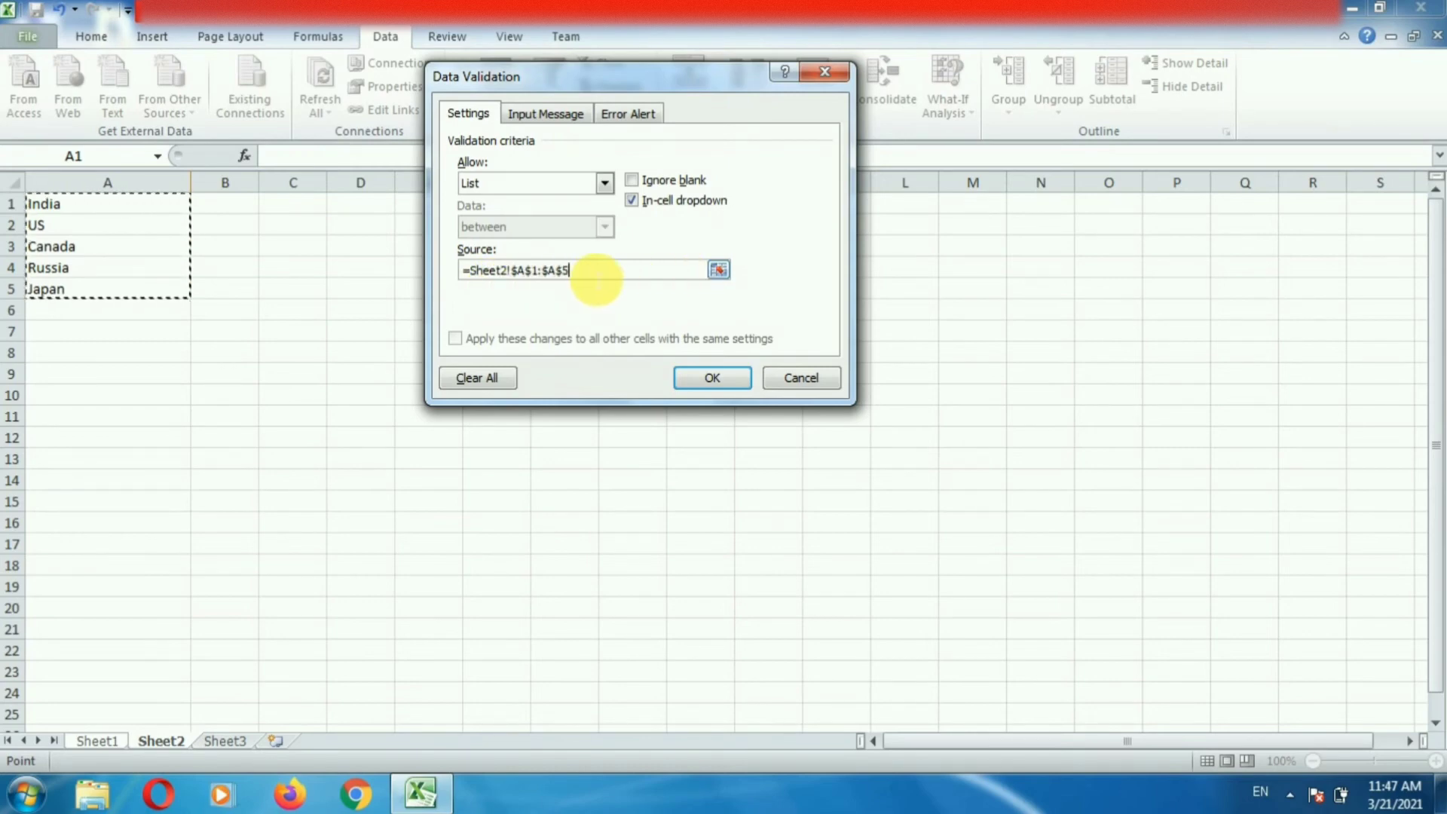
left_click(703, 383)
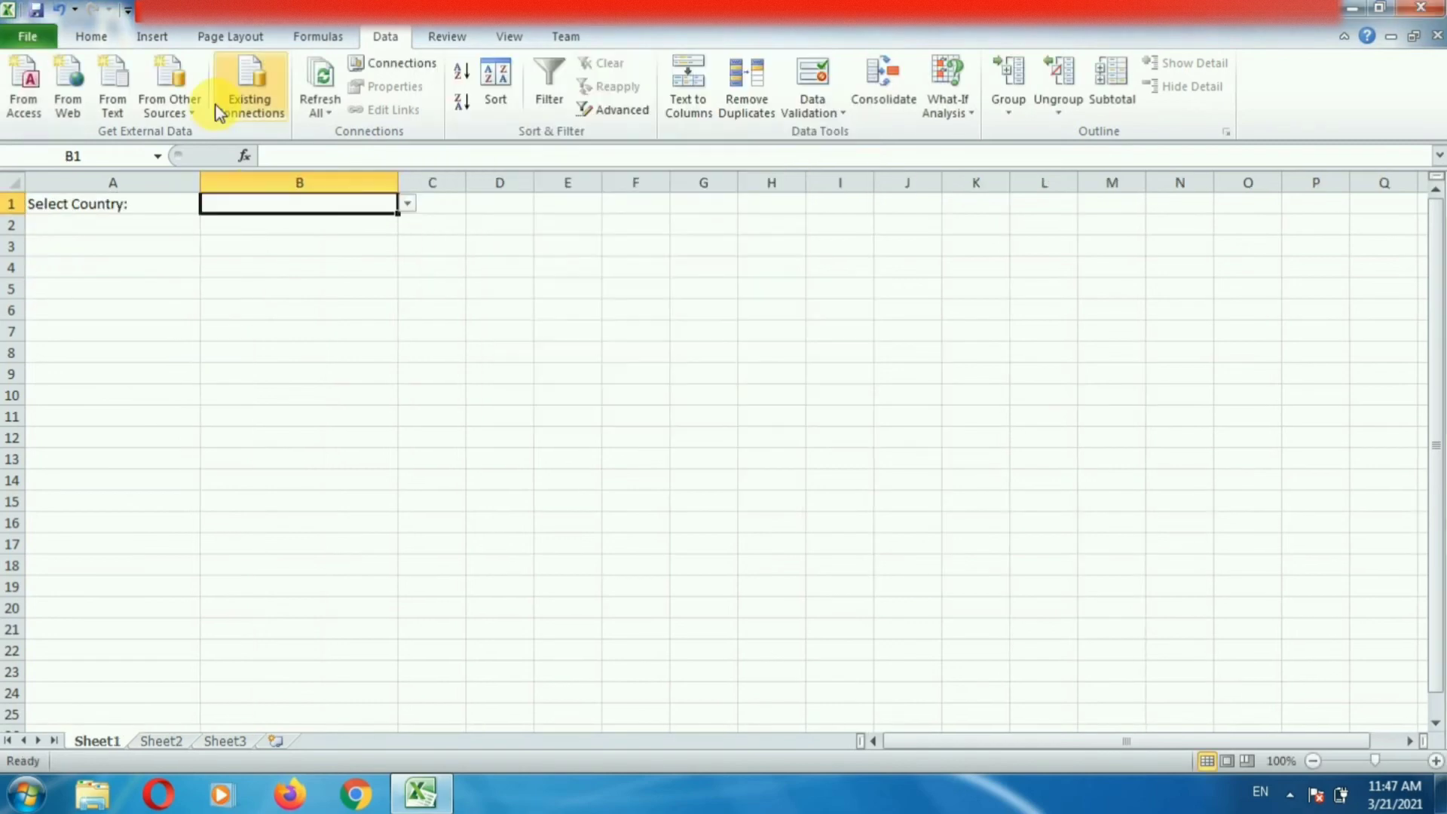
Step: Check that B1's dropdown lists the five countries, close it, and go to Sheet2
left_click(409, 207)
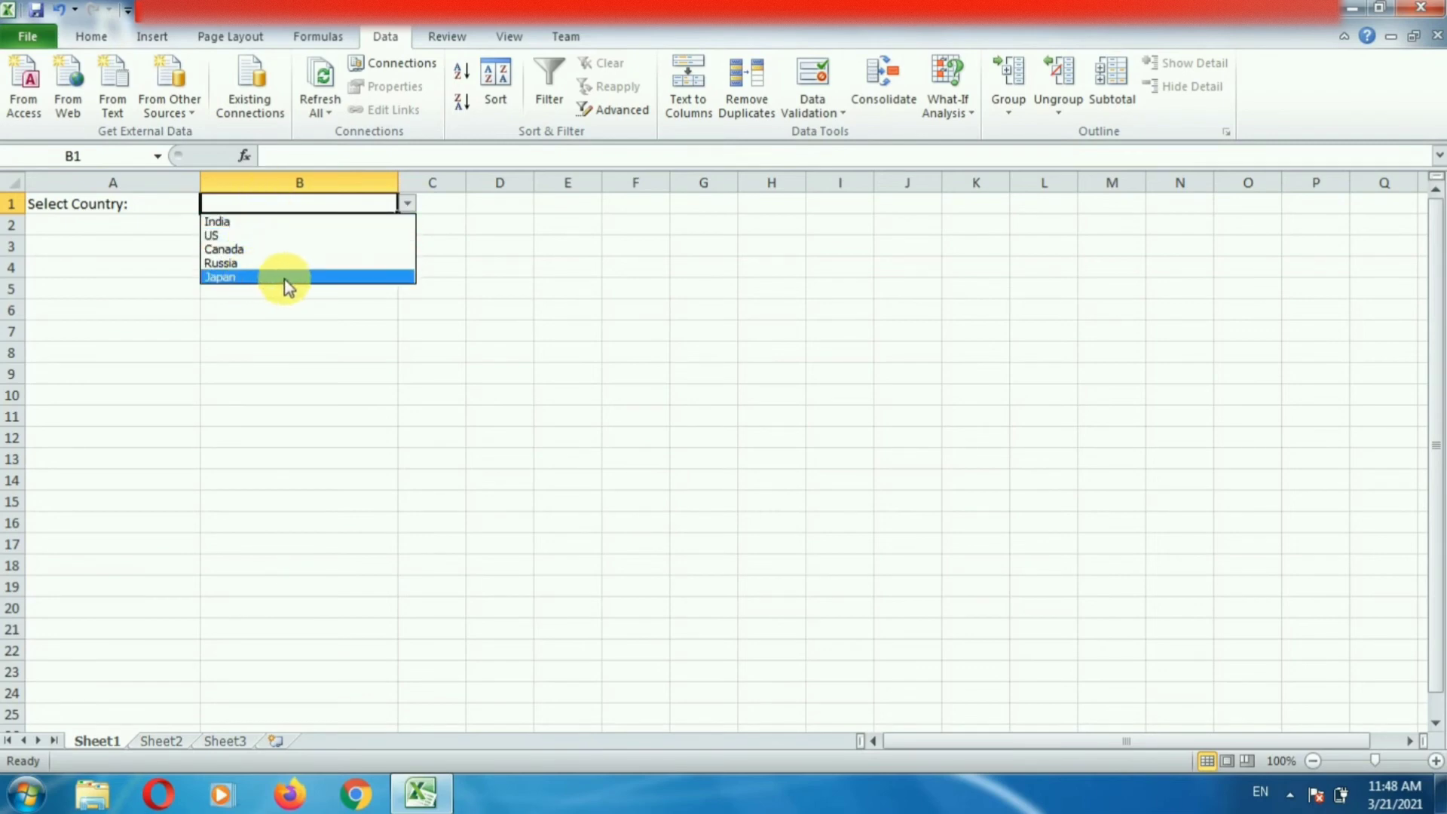
left_click(167, 735)
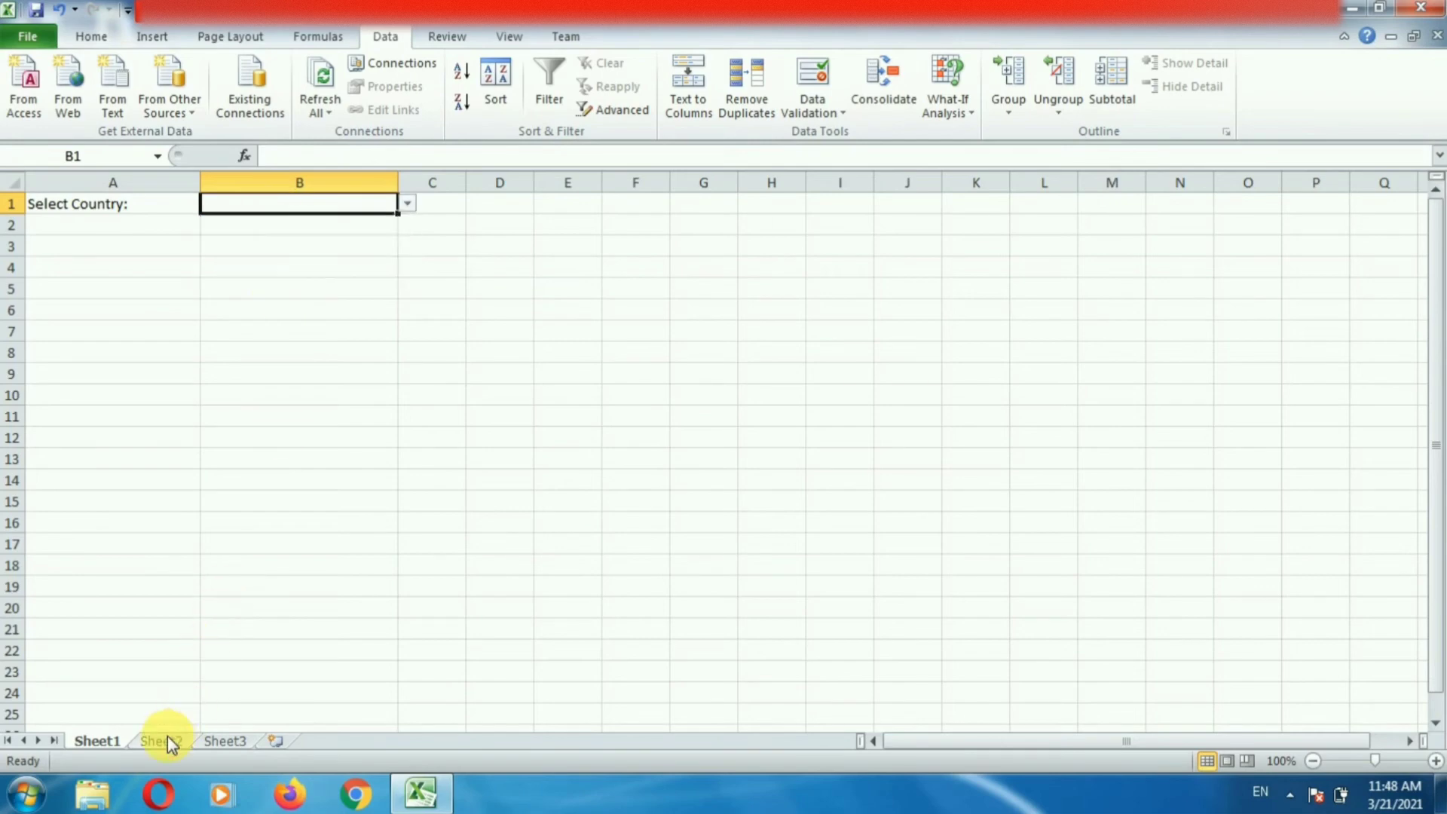
left_click(162, 740)
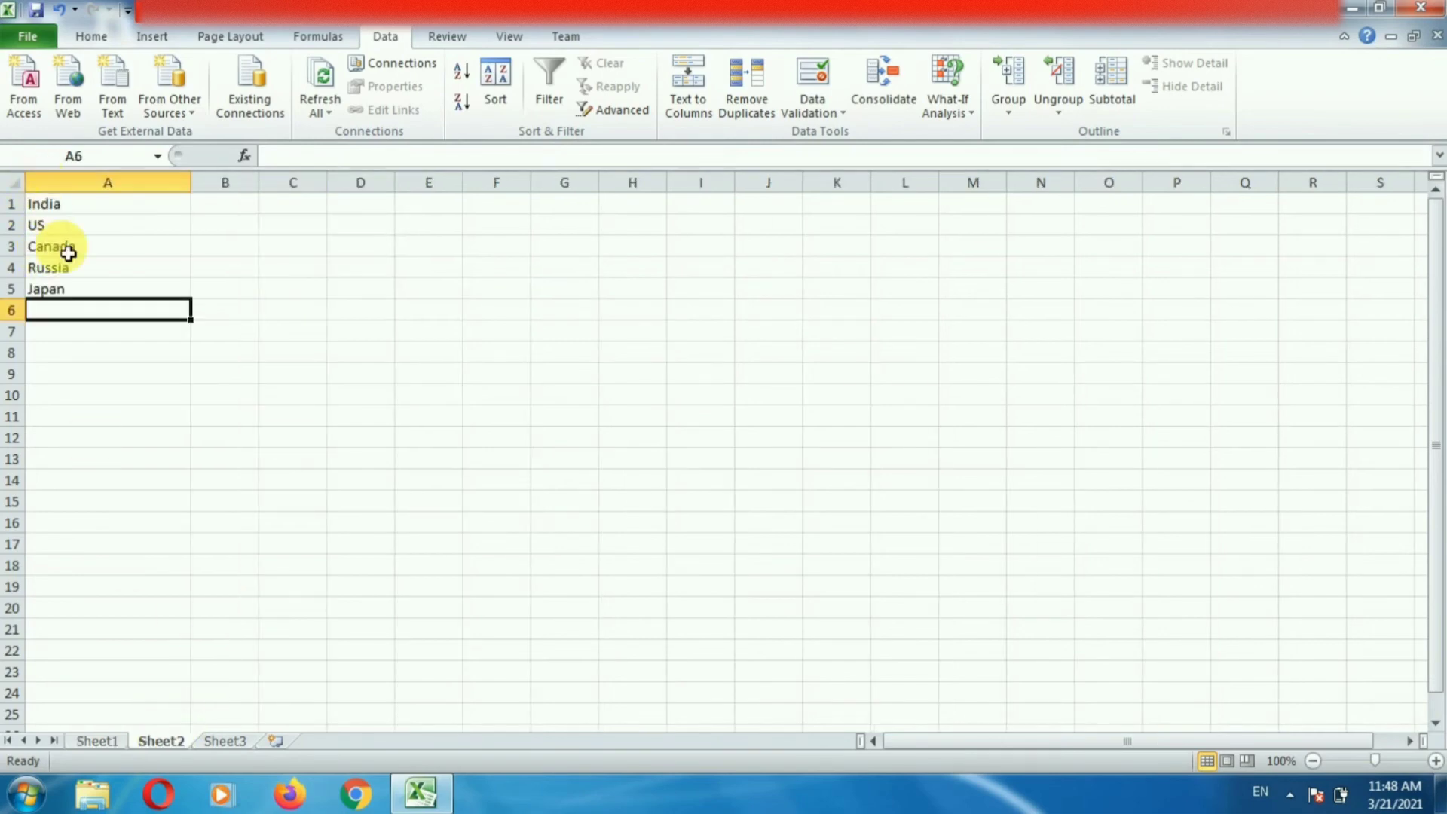
Step: Enter China in Sheet2 cell A6 below Japan
double_click(73, 320)
type("China")
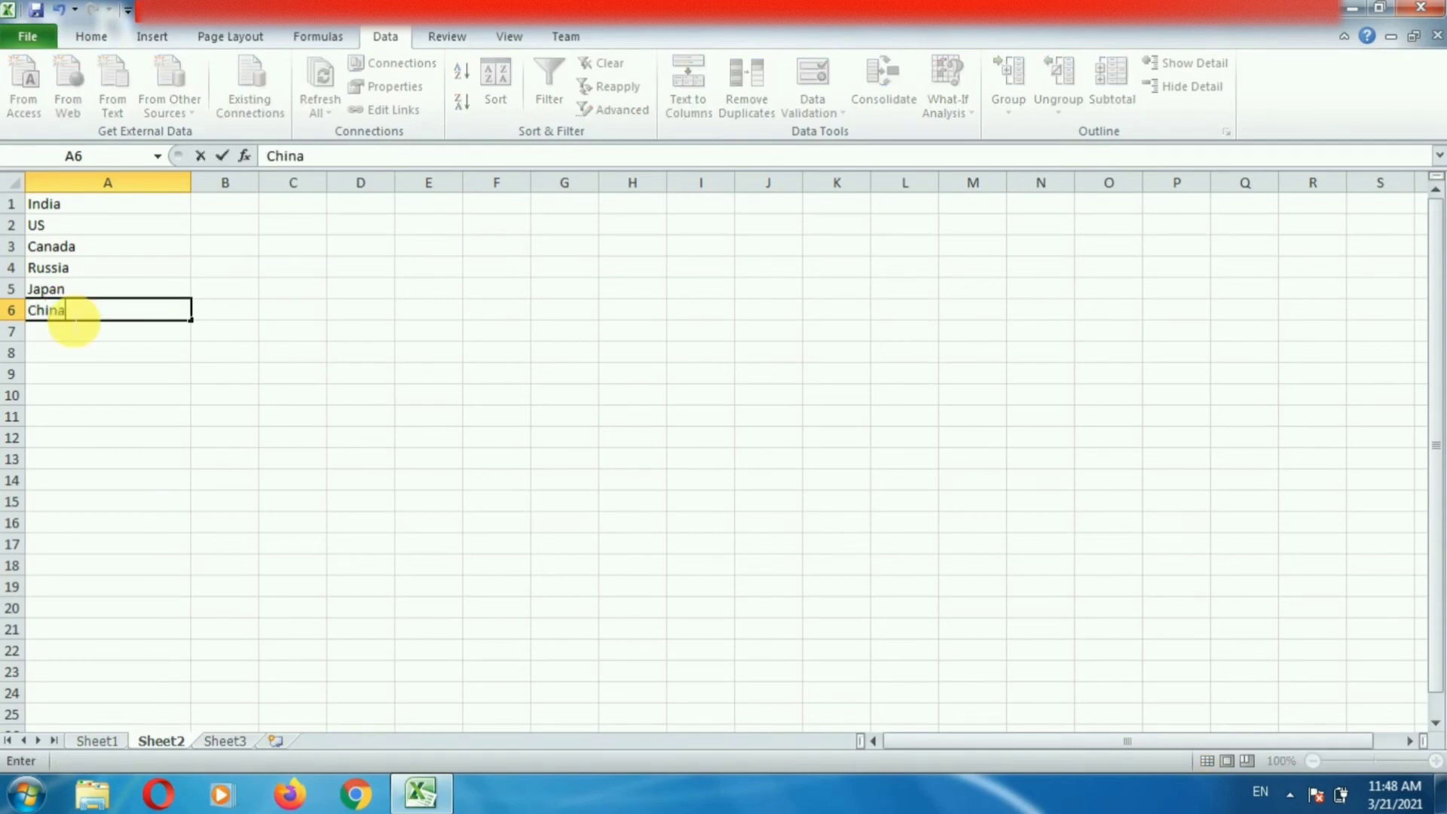
left_click(85, 334)
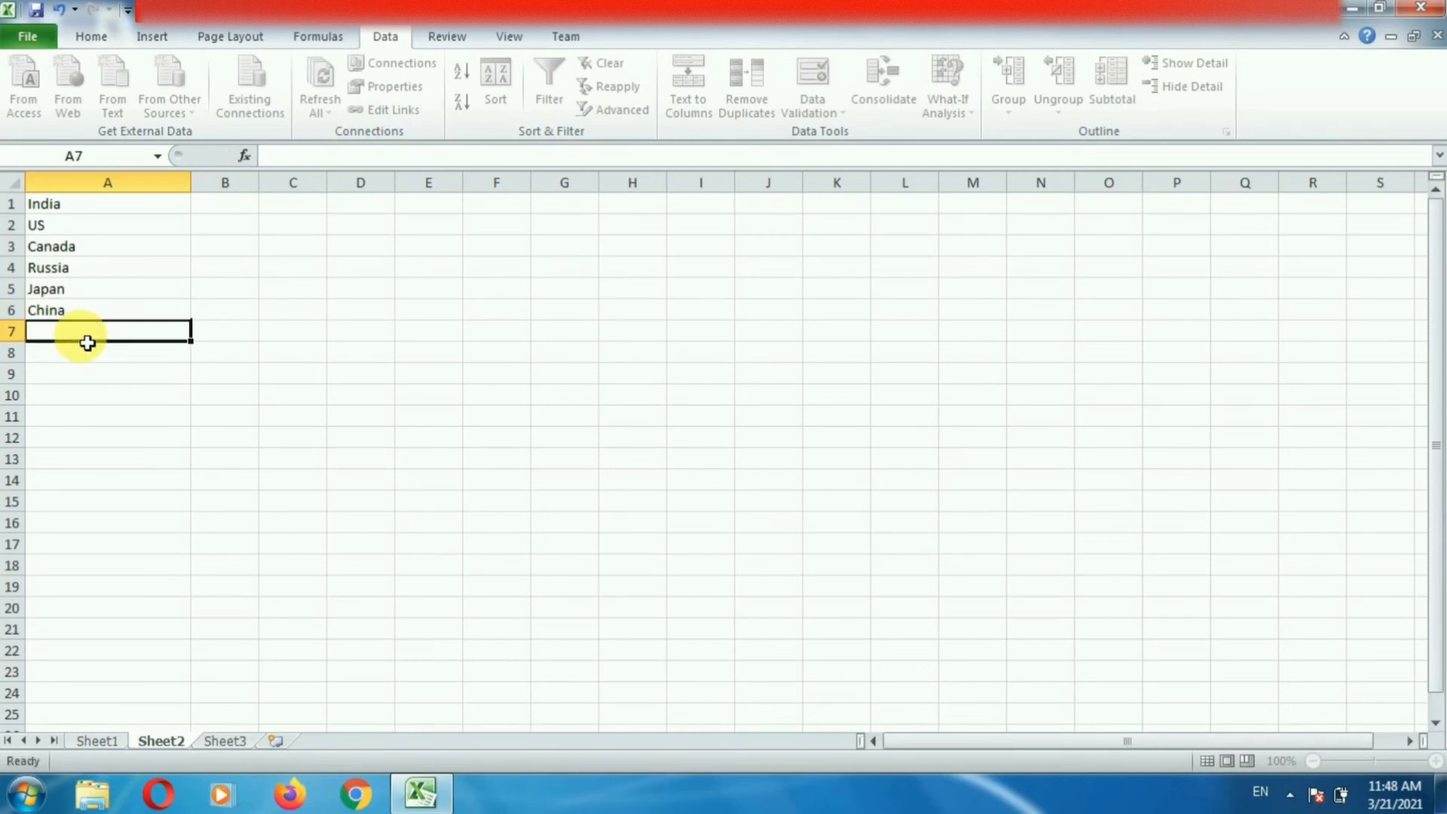
Step: Back on Sheet1, open B1's dropdown to see China is still missing, then close it
left_click(80, 745)
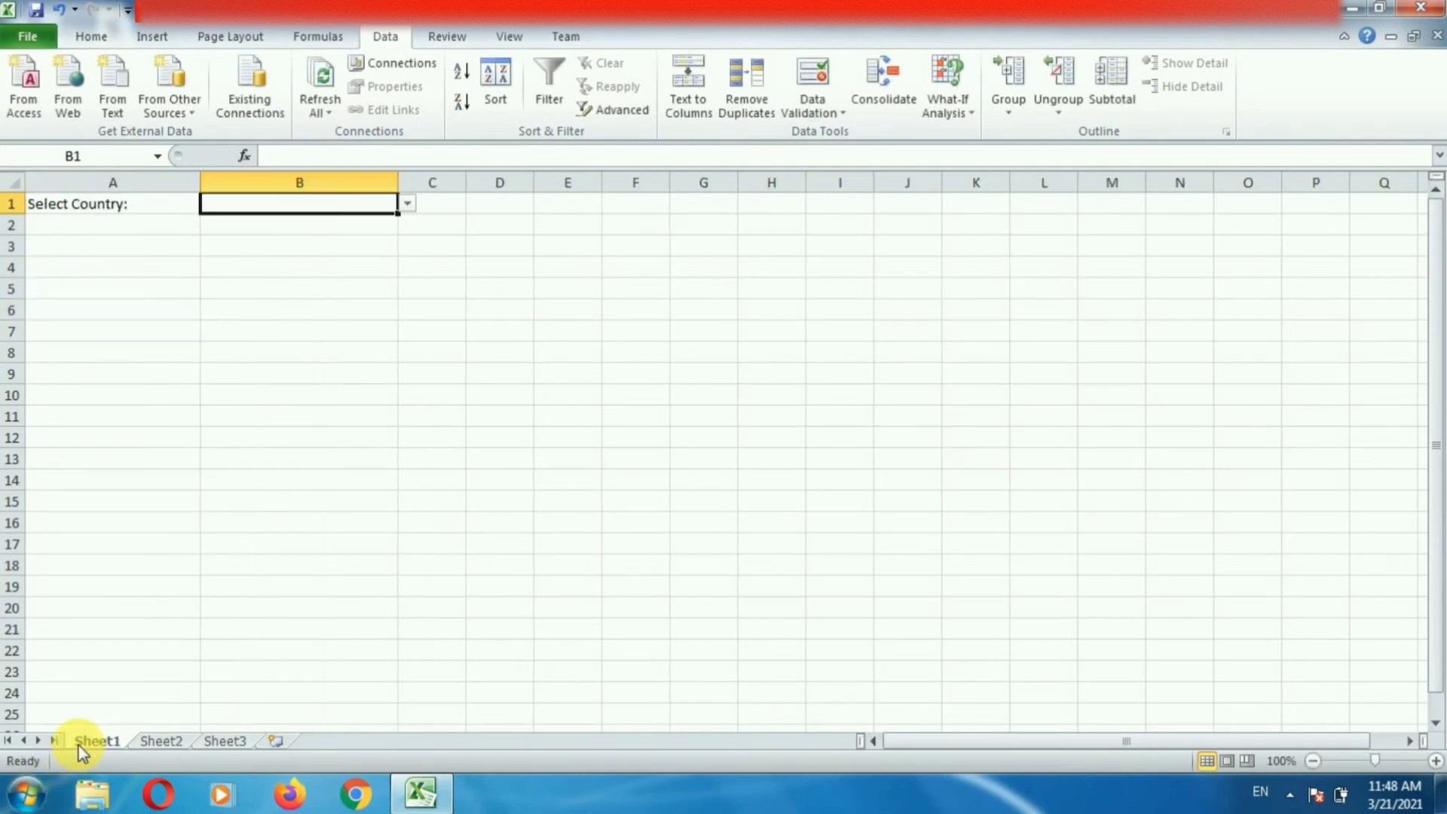
left_click(408, 203)
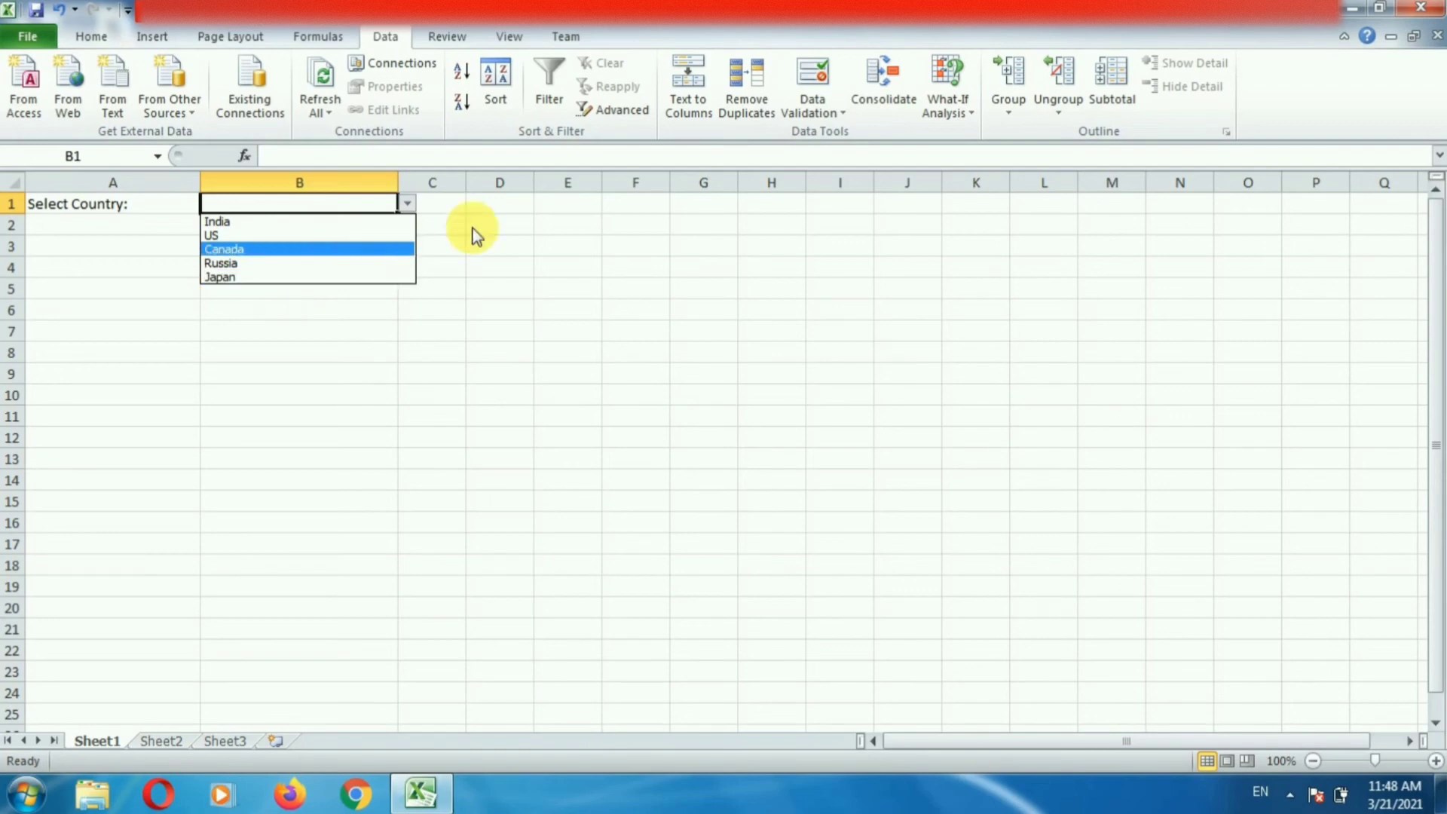
left_click(493, 224)
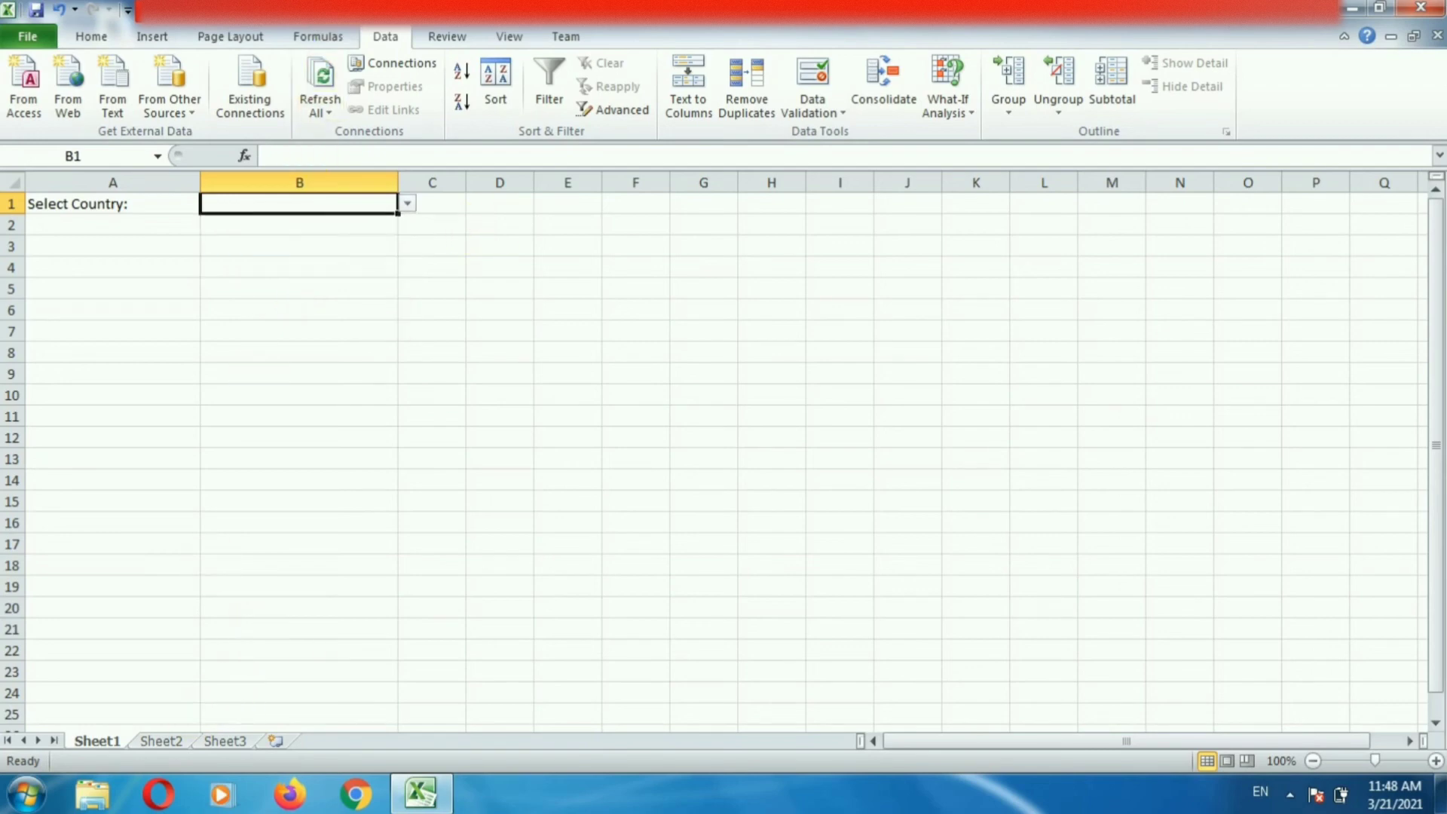
Step: Change B1's validation source to =Sheet2!$A$1:$A$6 and check the dropdown now lists China
left_click(824, 109)
left_click(829, 138)
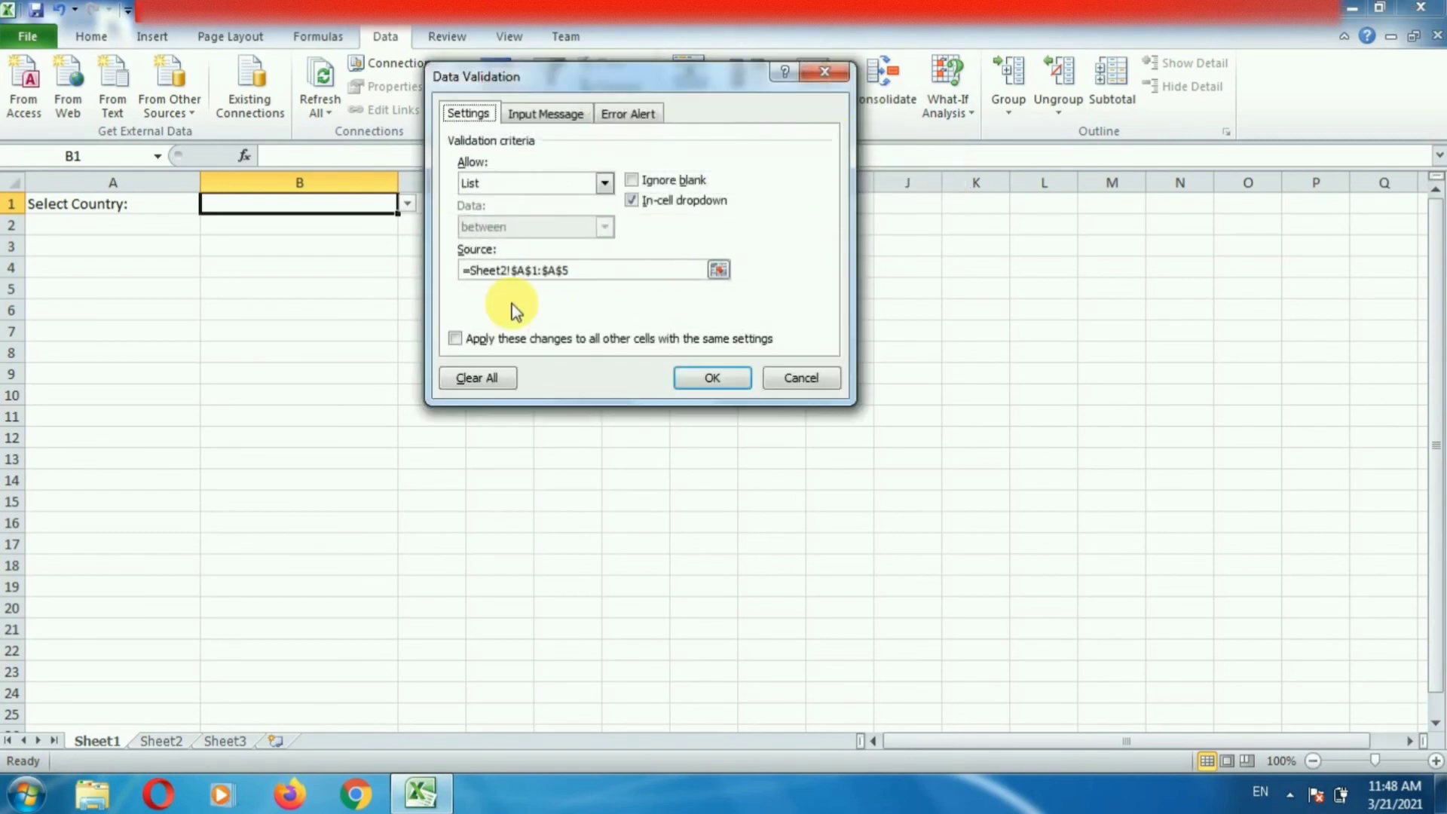
left_click(602, 278)
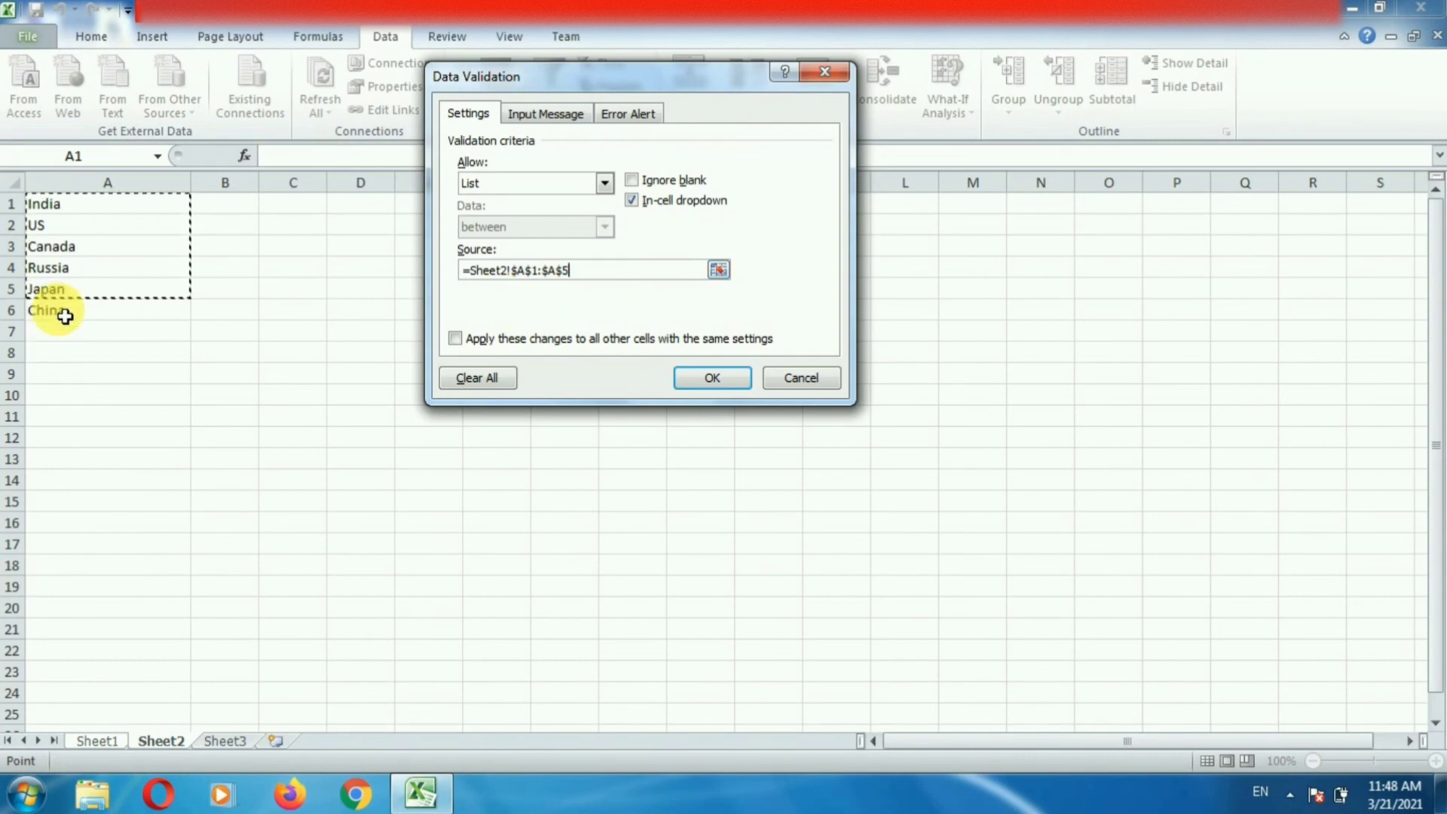
left_click_drag(78, 210, 84, 310)
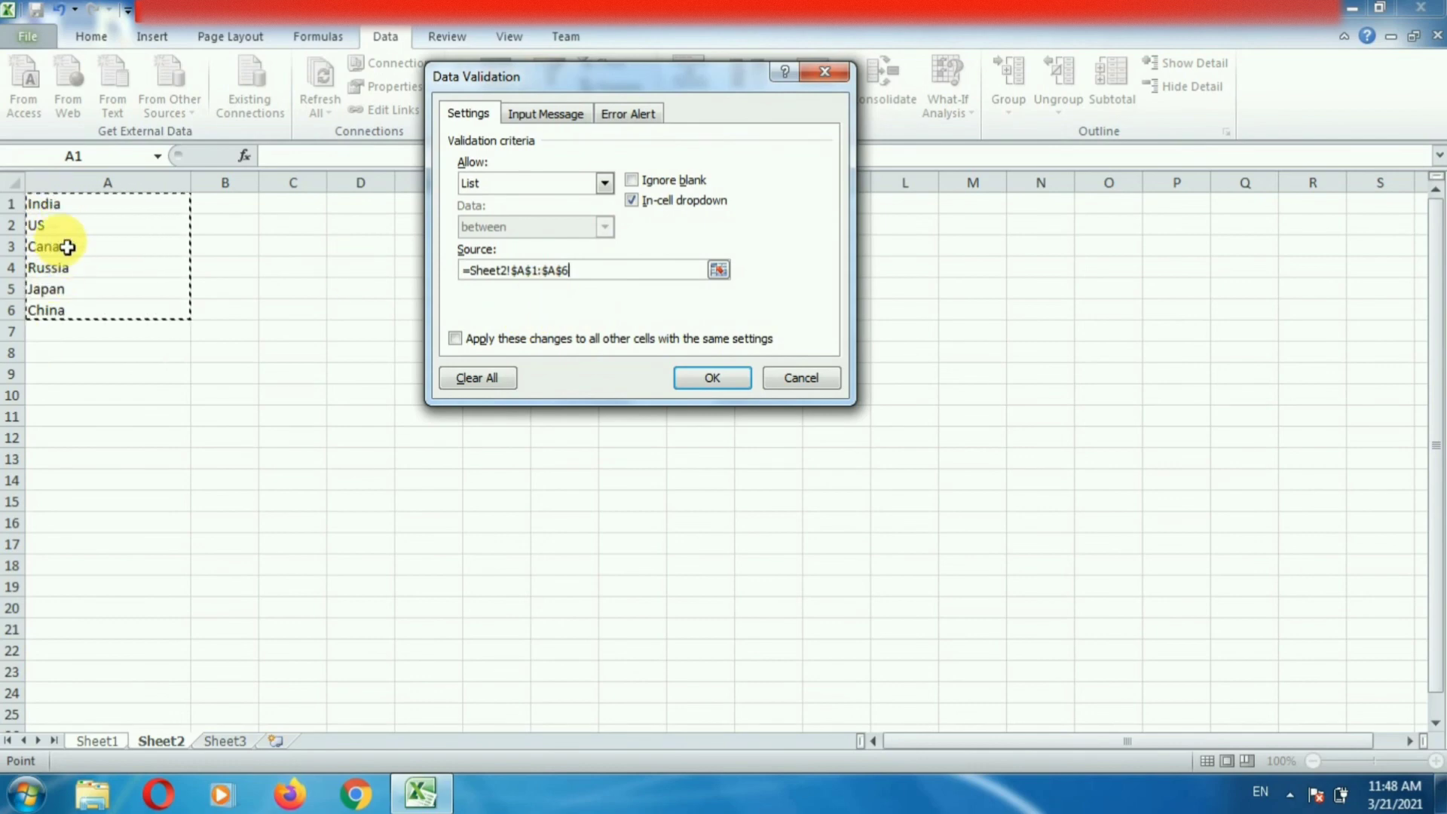
left_click(724, 377)
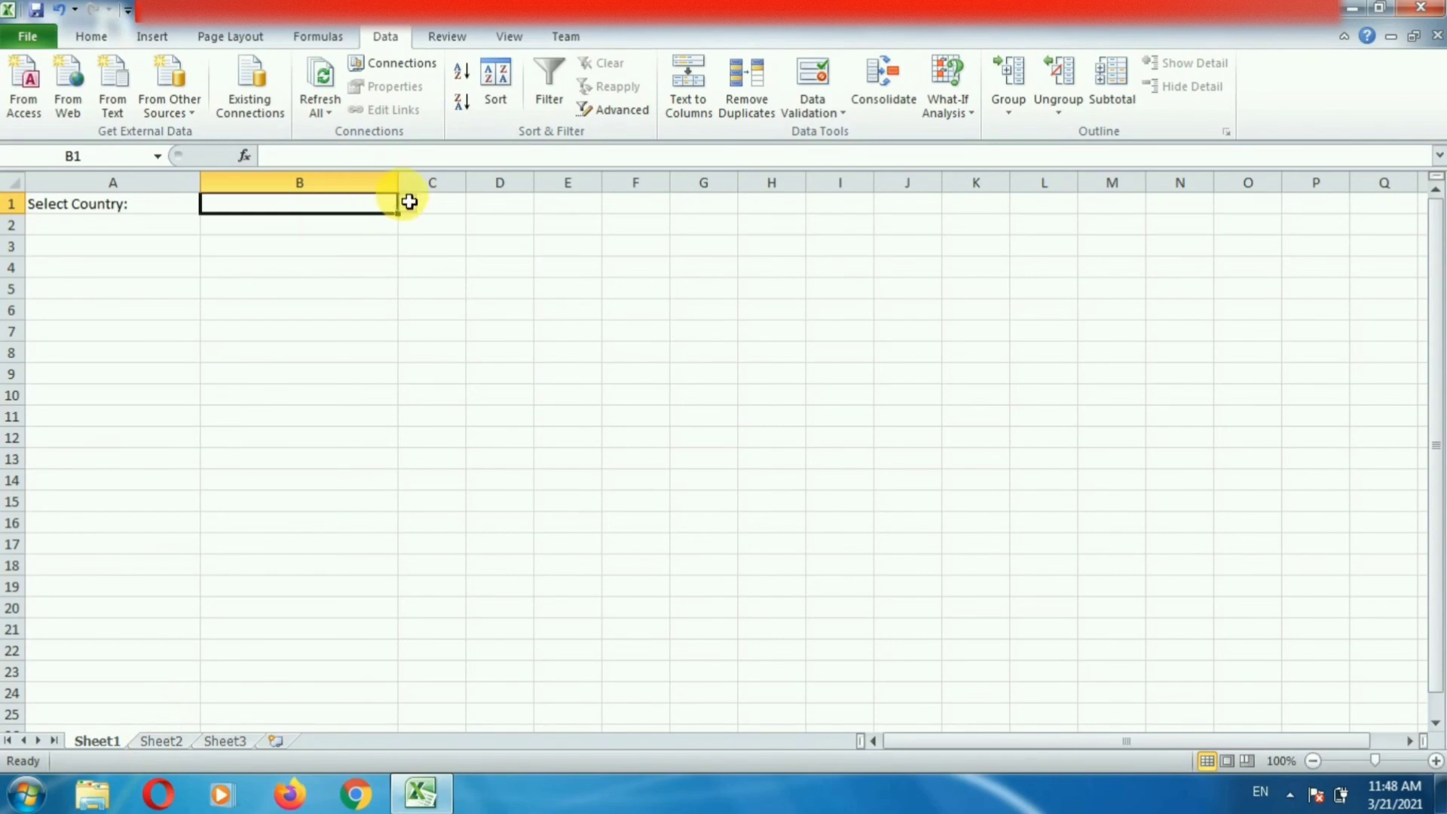
left_click(407, 205)
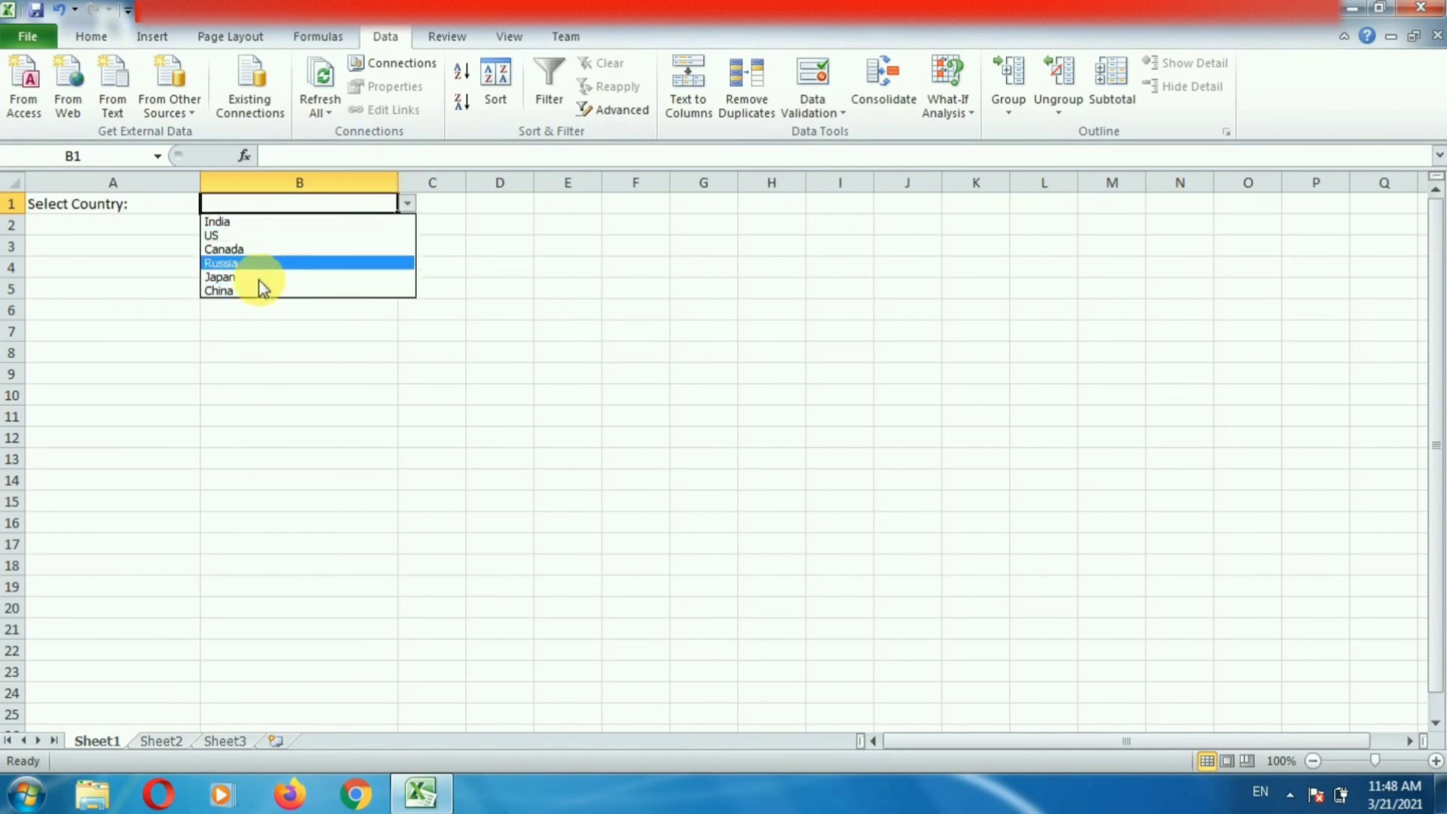